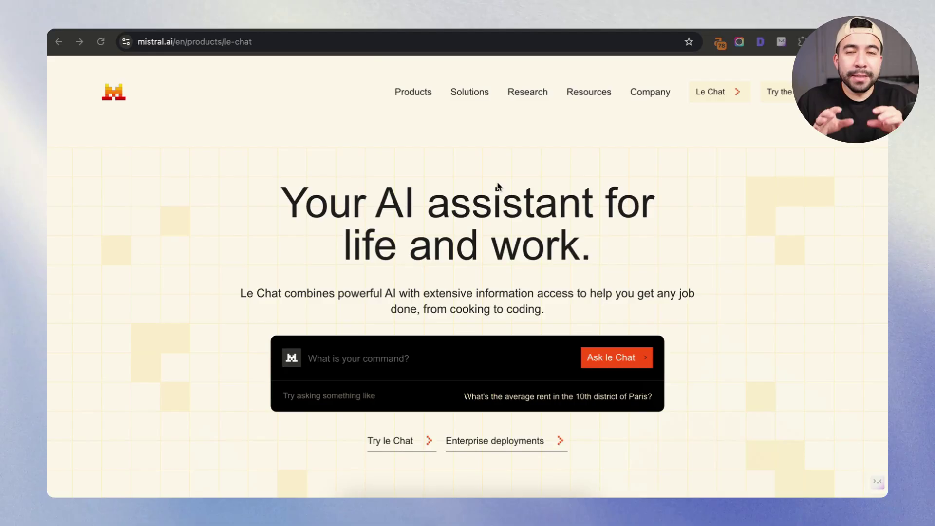
Scroll through the Le Chat product page to review its pricing tiers
{"action": "scroll", "coordinate": [497, 186], "scroll_direction": "down", "scroll_amount": 1}
{"action": "scroll", "coordinate": [497, 186], "scroll_direction": "down", "scroll_amount": 10}
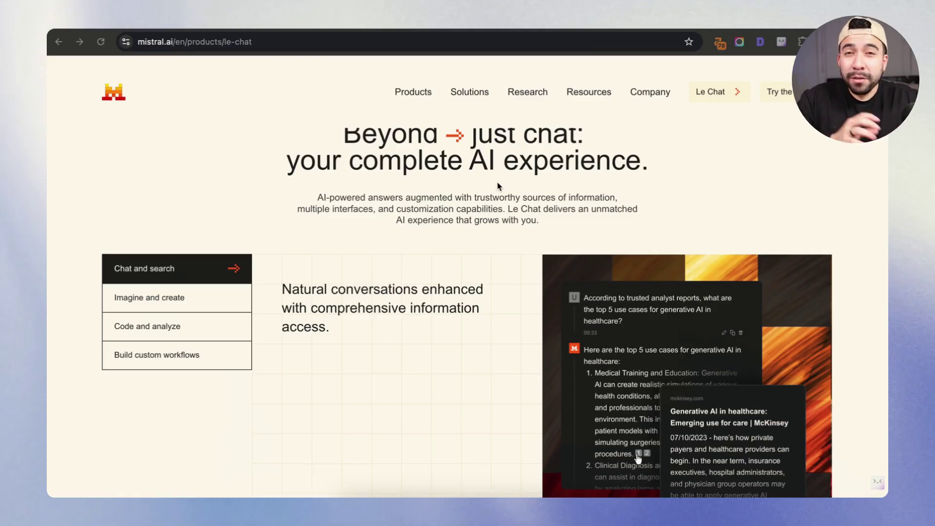
{"action": "scroll", "coordinate": [460, 156], "scroll_direction": "up", "scroll_amount": 10}
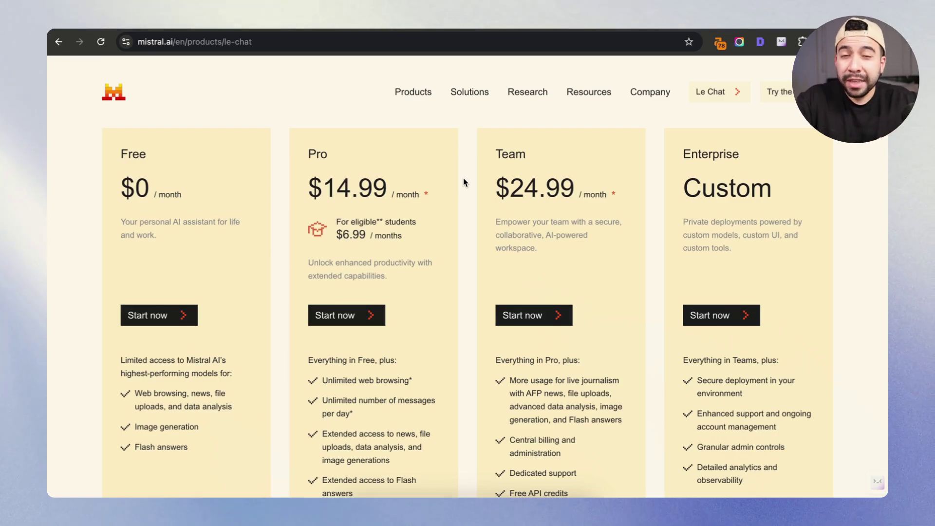
{"action": "scroll", "coordinate": [469, 224], "scroll_direction": "down", "scroll_amount": 2}
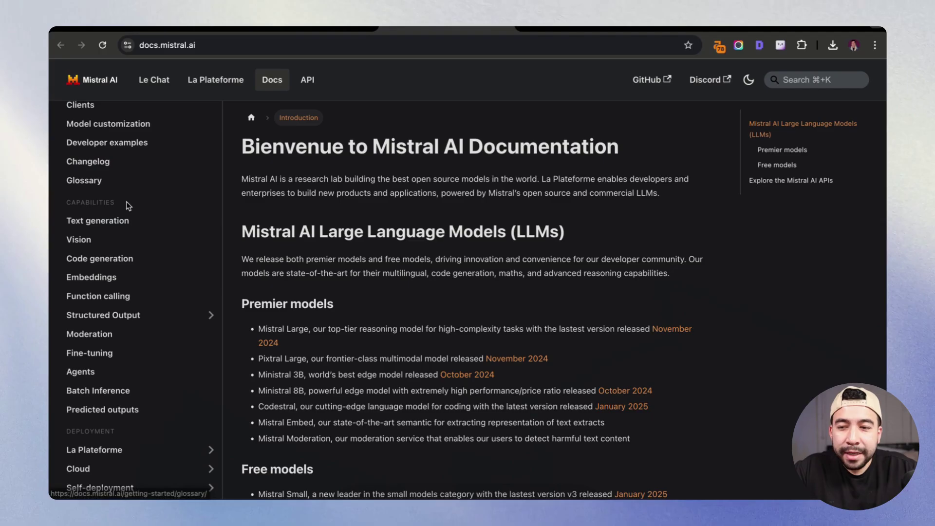
Browse the Text generation, Code generation and Function calling guides in the docs
{"action": "left_click", "coordinate": [97, 220]}
{"action": "left_click", "coordinate": [86, 260]}
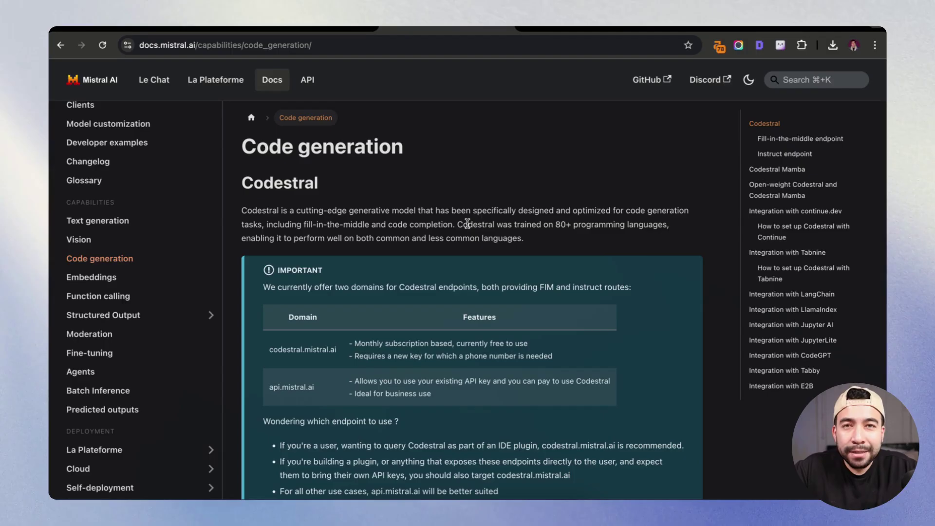
{"action": "left_click", "coordinate": [98, 296]}
{"action": "scroll", "coordinate": [117, 316], "scroll_direction": "down", "scroll_amount": 3}
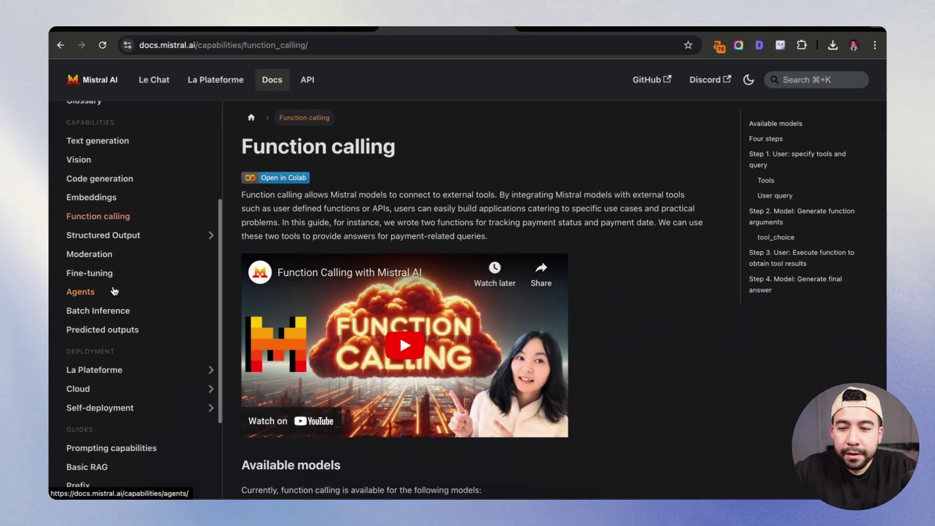
Continue through the Fine-tuning, Agents and Prompting capabilities guides
{"action": "left_click", "coordinate": [89, 272]}
{"action": "left_click", "coordinate": [81, 291]}
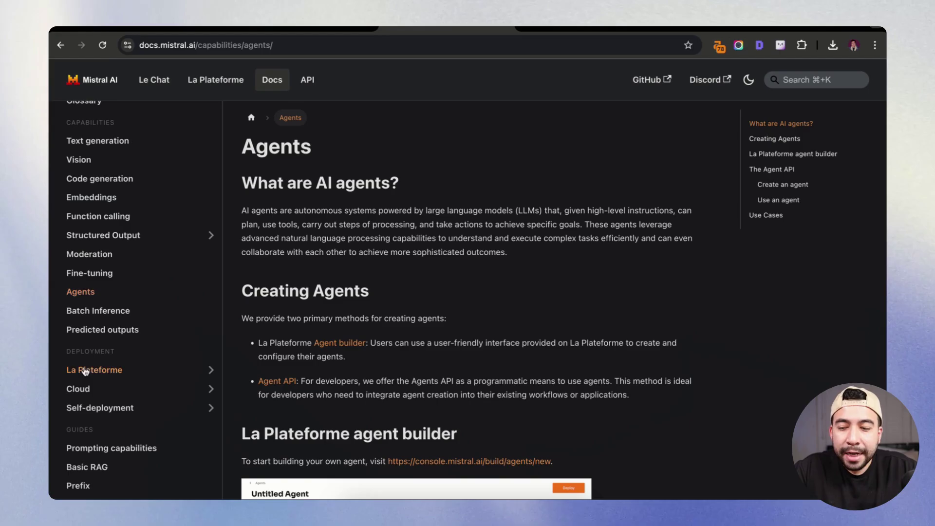
{"action": "left_click", "coordinate": [112, 448]}
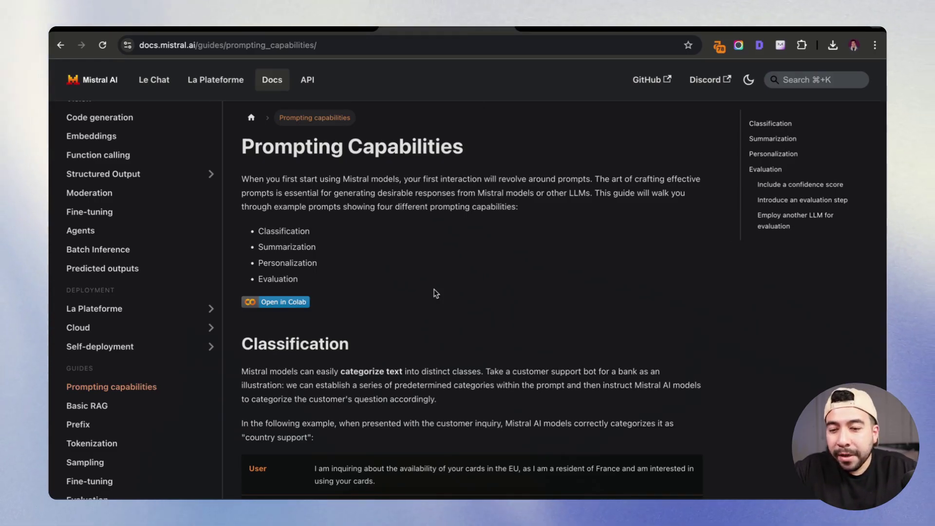
{"action": "scroll", "coordinate": [435, 293], "scroll_direction": "down", "scroll_amount": 5}
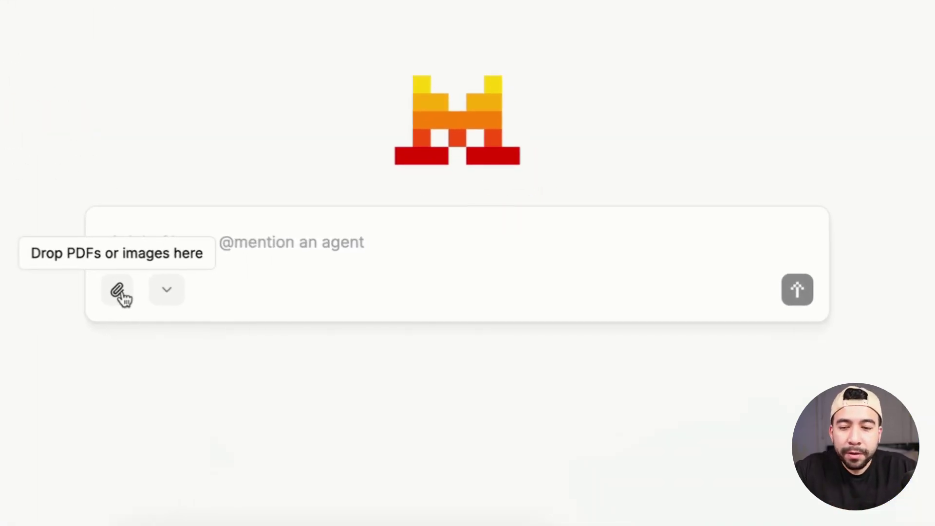
Expand the tools row to show Canvas, Web search, Image generation and Code Interpreter
{"action": "left_click", "coordinate": [165, 292]}
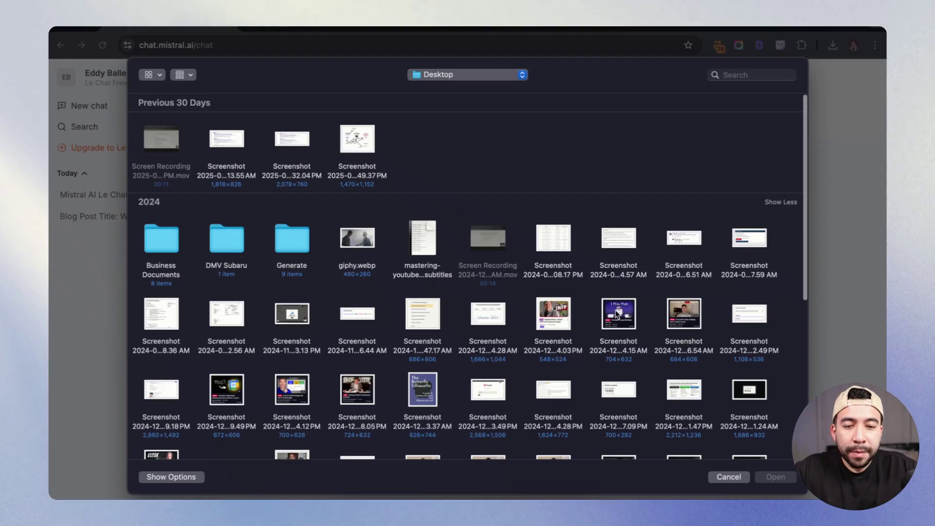
Attach the outlier video screenshot, request 15 similar titles with thumbnail ideas, and draft a topic-only follow-up
{"action": "left_click", "coordinate": [615, 311]}
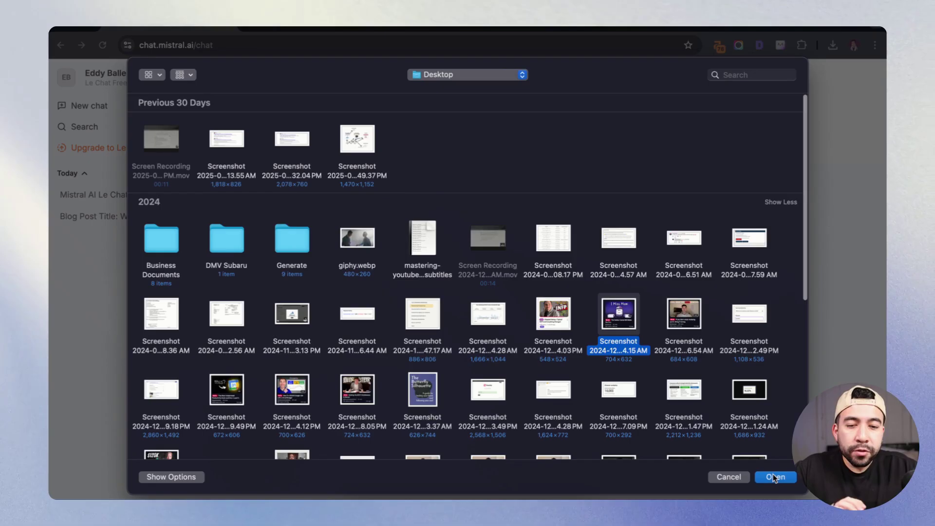
{"action": "left_click", "coordinate": [778, 477]}
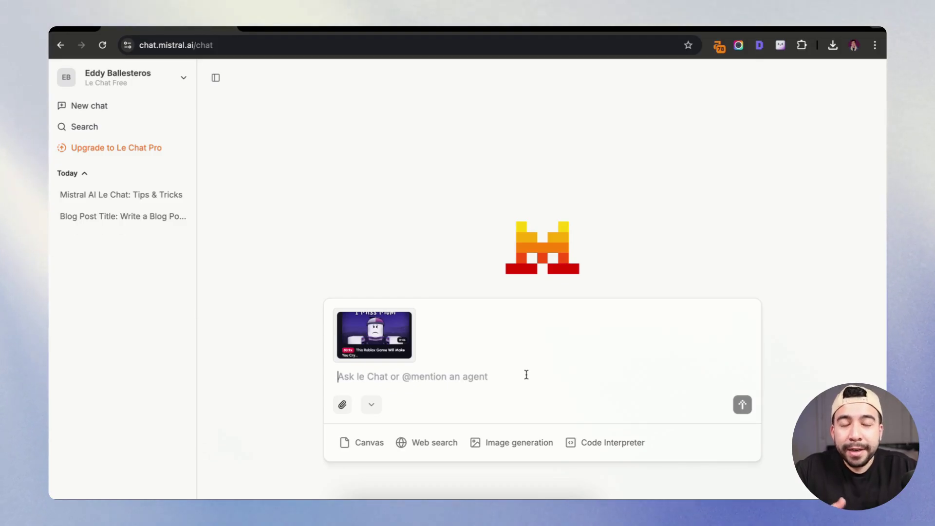
{"action": "type", "text": "Based on this video outlier and title, give me 15 unique title ideas that are similar to the image attached. give me the reason why below and three thumbnail design ideas.  the topic is about Mistral AI Le chat"}
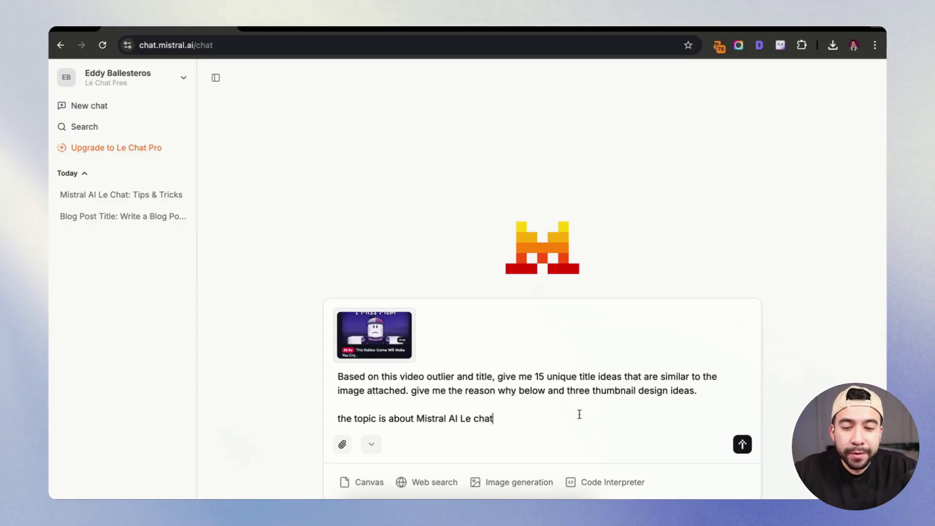
{"action": "key", "text": "Return"}
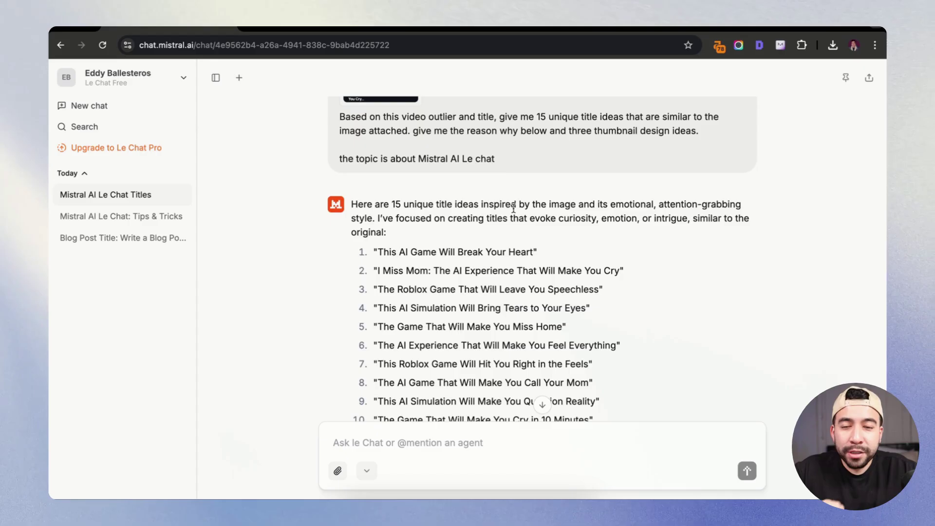
{"action": "scroll", "coordinate": [536, 229], "scroll_direction": "down", "scroll_amount": 10}
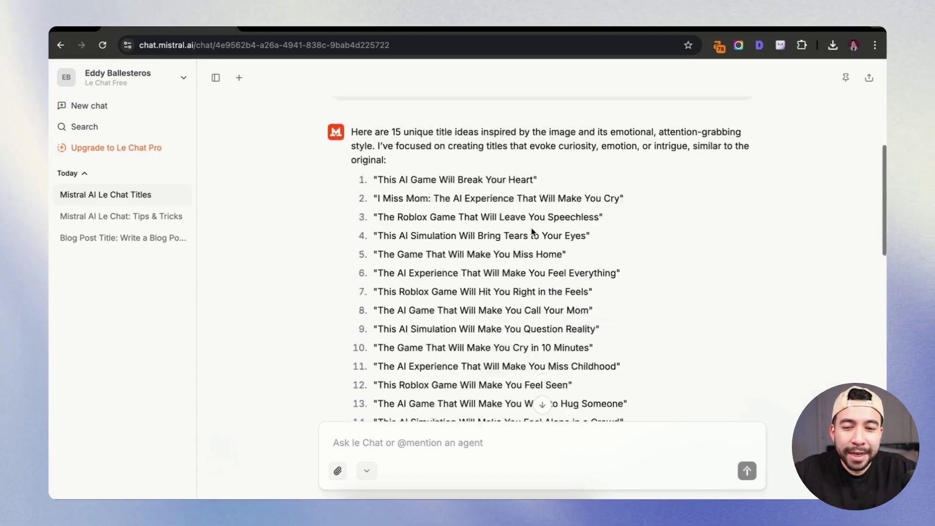
{"action": "type", "text": "It needs to be about my topic only \"Mistral AI Le chat\" As i am previewing this AI tool and need title formats that resemble the outlier video idea image."}
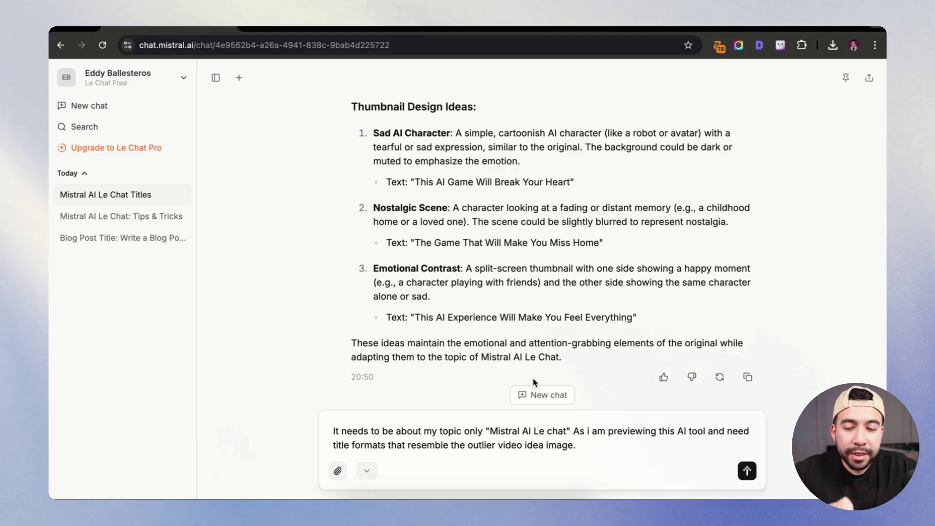
Send the follow-up and review the 15 new Mistral AI Le Chat titles and three thumbnail concepts
{"action": "key", "text": "Return"}
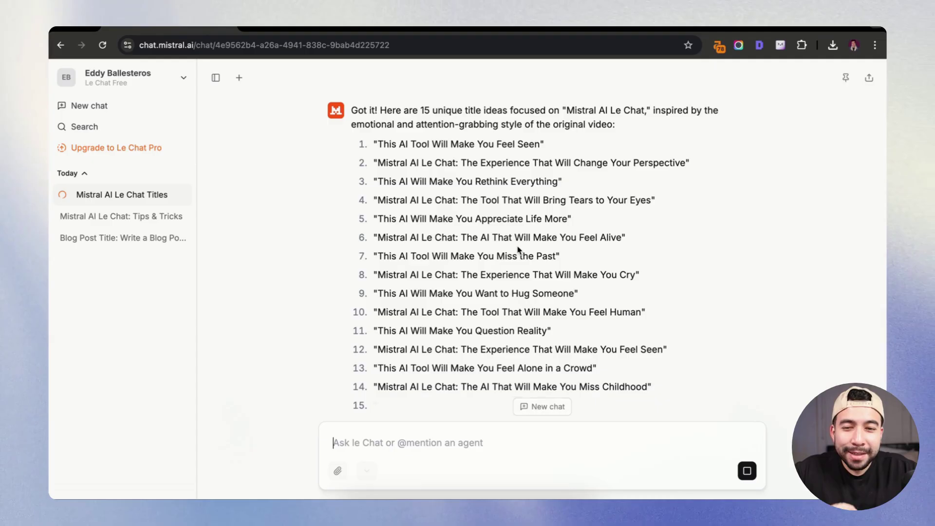
{"action": "scroll", "coordinate": [518, 246], "scroll_direction": "up", "scroll_amount": 1}
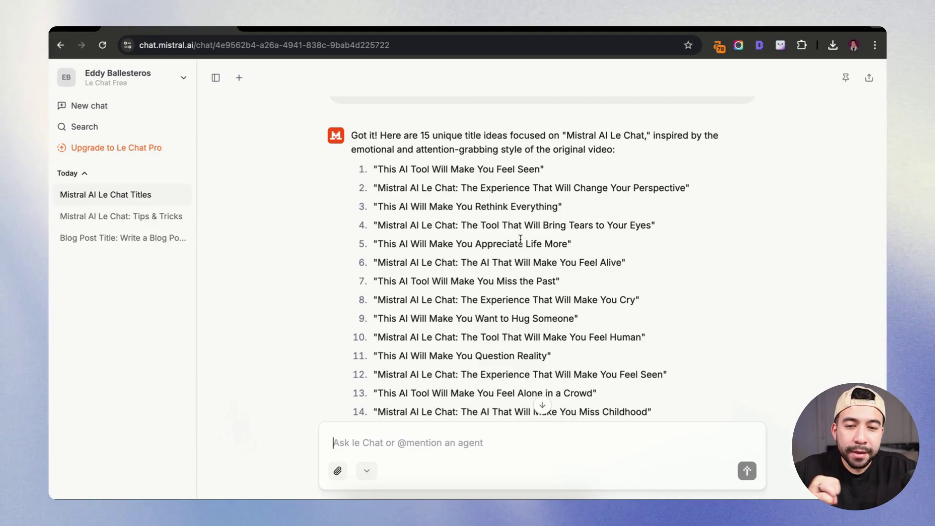
{"action": "scroll", "coordinate": [576, 287], "scroll_direction": "down", "scroll_amount": 3}
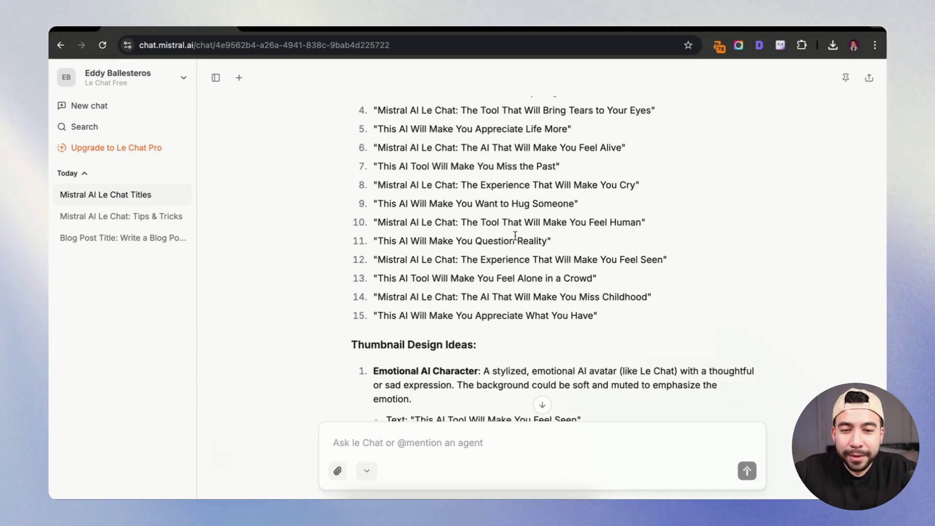
{"action": "scroll", "coordinate": [538, 253], "scroll_direction": "down", "scroll_amount": 5}
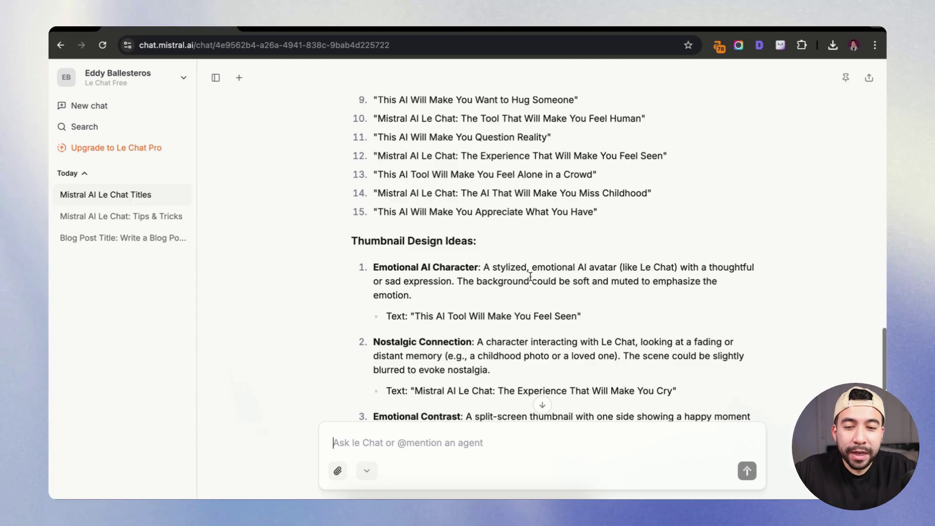
{"action": "scroll", "coordinate": [530, 276], "scroll_direction": "up", "scroll_amount": 2}
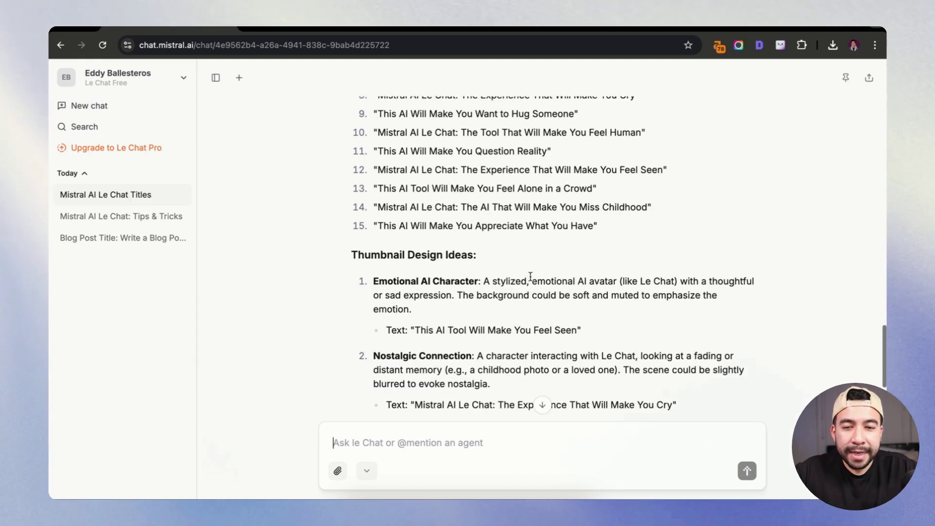
{"action": "scroll", "coordinate": [523, 290], "scroll_direction": "down", "scroll_amount": 5}
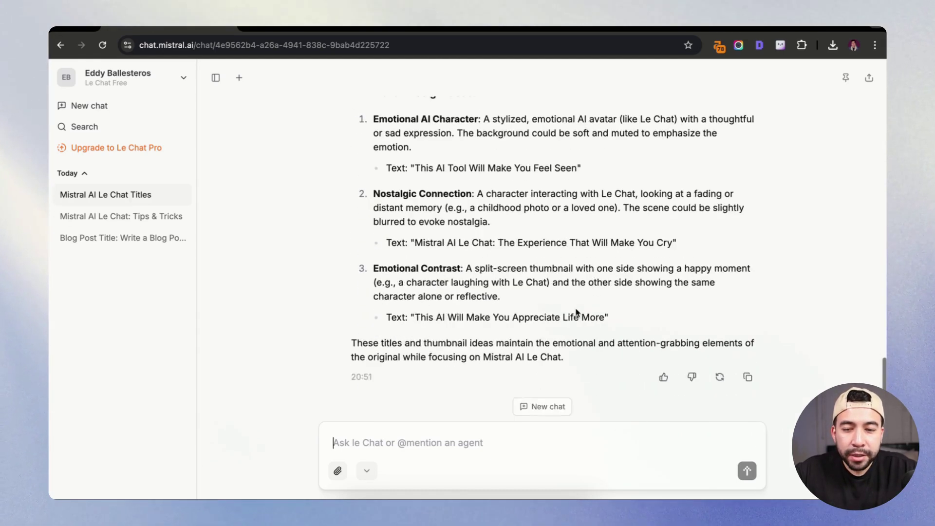
{"action": "scroll", "coordinate": [517, 272], "scroll_direction": "up", "scroll_amount": 7}
{"action": "scroll", "coordinate": [518, 272], "scroll_direction": "down", "scroll_amount": 7}
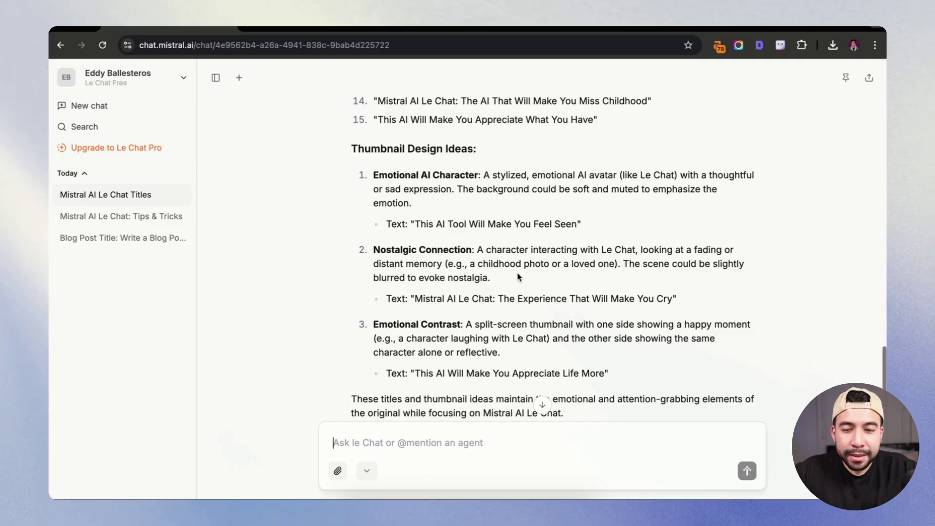
{"action": "scroll", "coordinate": [341, 209], "scroll_direction": "up", "scroll_amount": 3}
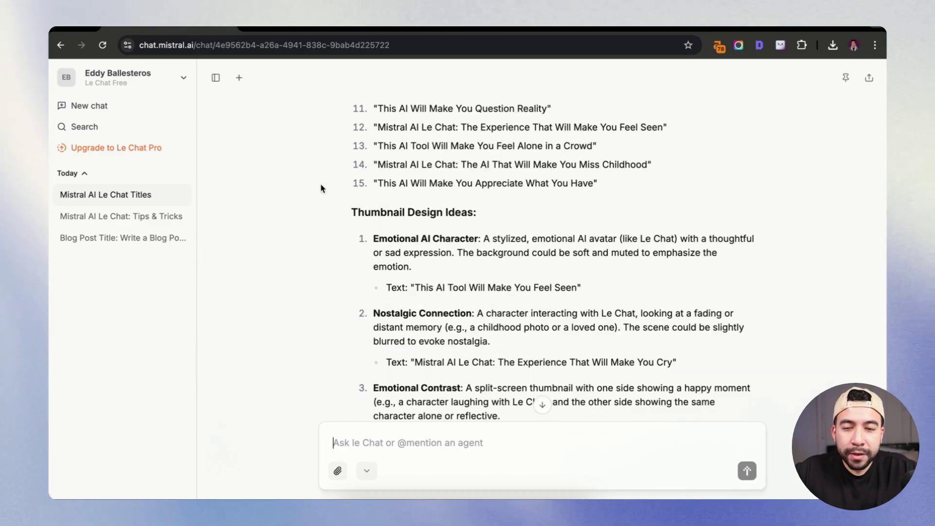
{"action": "scroll", "coordinate": [319, 188], "scroll_direction": "up", "scroll_amount": 2}
{"action": "scroll", "coordinate": [321, 188], "scroll_direction": "up", "scroll_amount": 5}
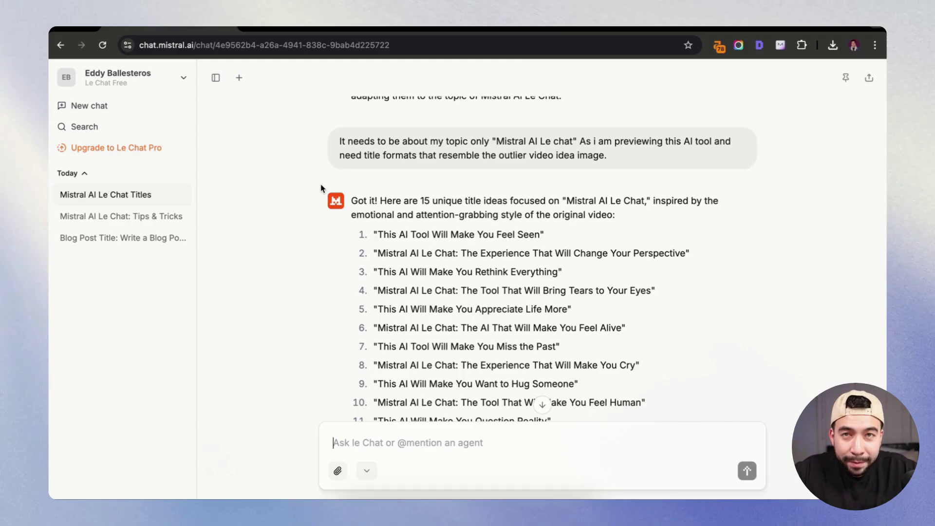
Turn on Image generation from the tools row
{"action": "scroll", "coordinate": [370, 253], "scroll_direction": "down", "scroll_amount": 6}
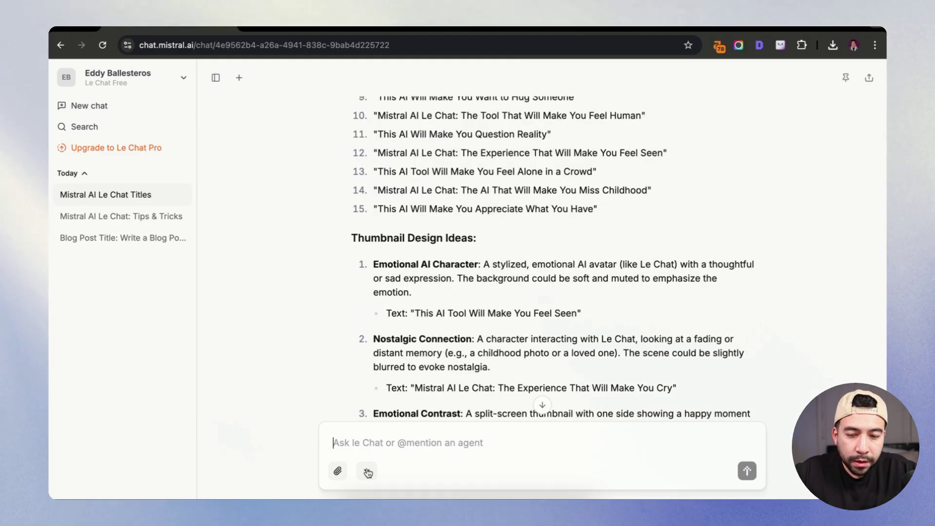
{"action": "left_click", "coordinate": [367, 473]}
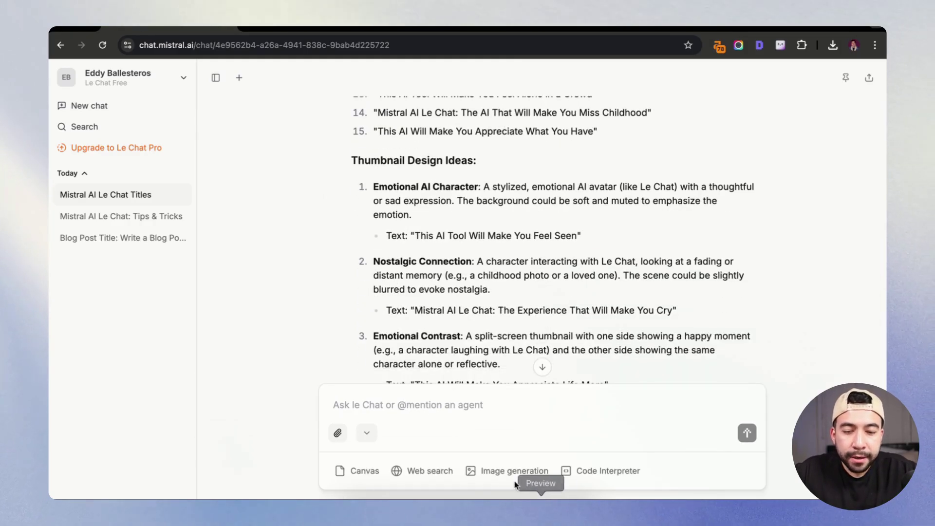
{"action": "left_click", "coordinate": [516, 472]}
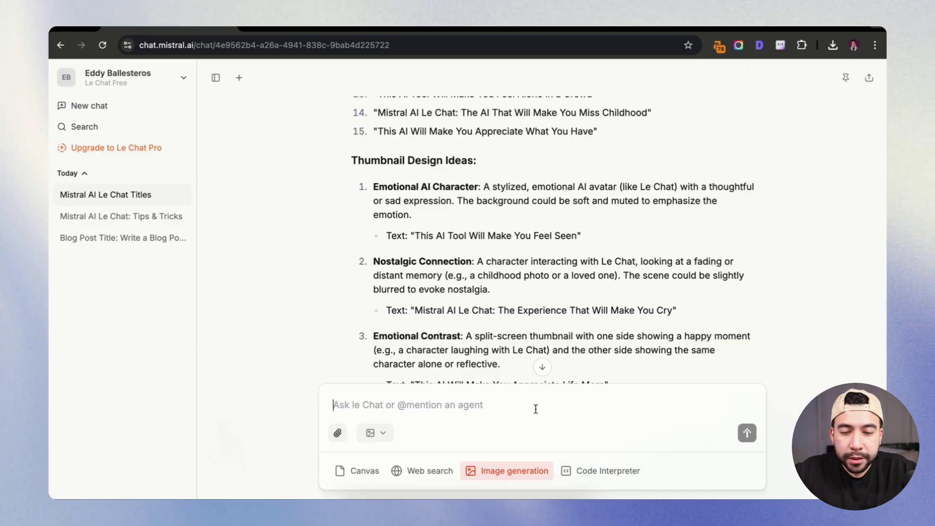
Request a gloomy lofi-anime shocked-face thumbnail, correcting 'guaranteed' and 'curiosity' before sending
{"action": "left_click", "coordinate": [536, 409]}
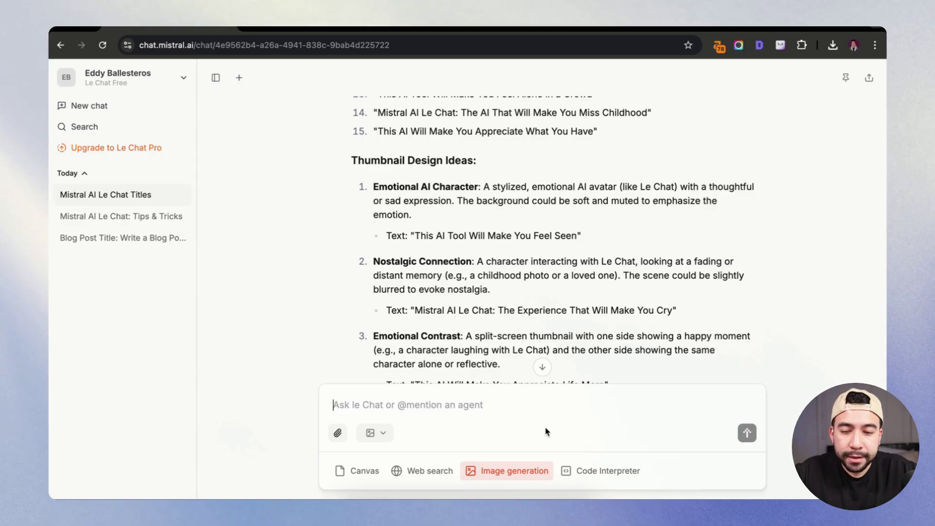
{"action": "type", "text": "We will be choosing this title idea: This AI Will Make You Rethink Everything  now create a youtube thumbnail design guarantee high click through rate. make sure the youtube thumbnail design shows a shocked face and three words that drive curisouty. make it based lofi-anime gloomy style art."}
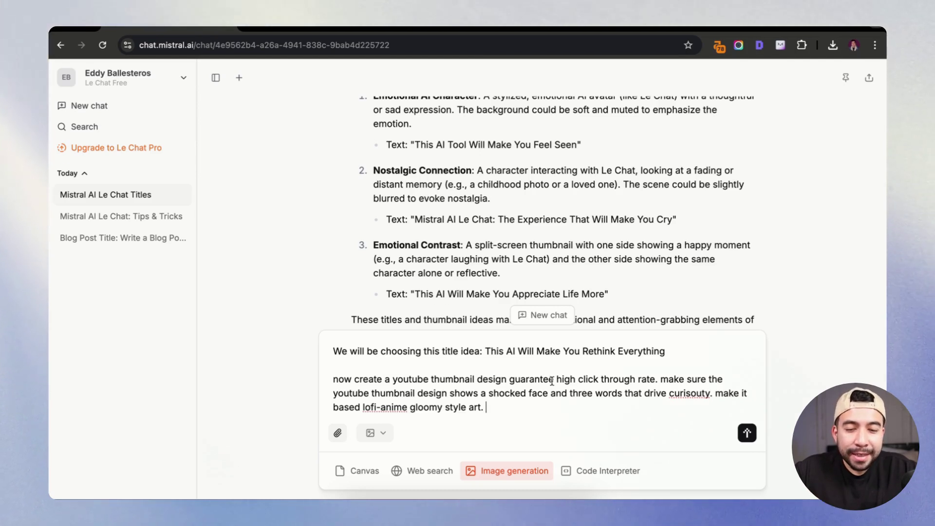
{"action": "left_click", "coordinate": [555, 381]}
{"action": "type", "text": "d"}
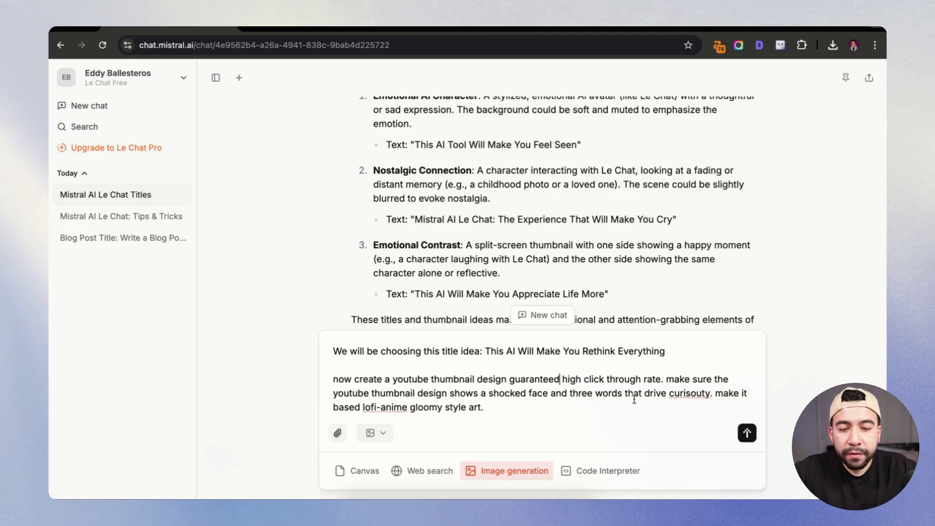
{"action": "right_click", "coordinate": [698, 393]}
{"action": "left_click", "coordinate": [721, 404]}
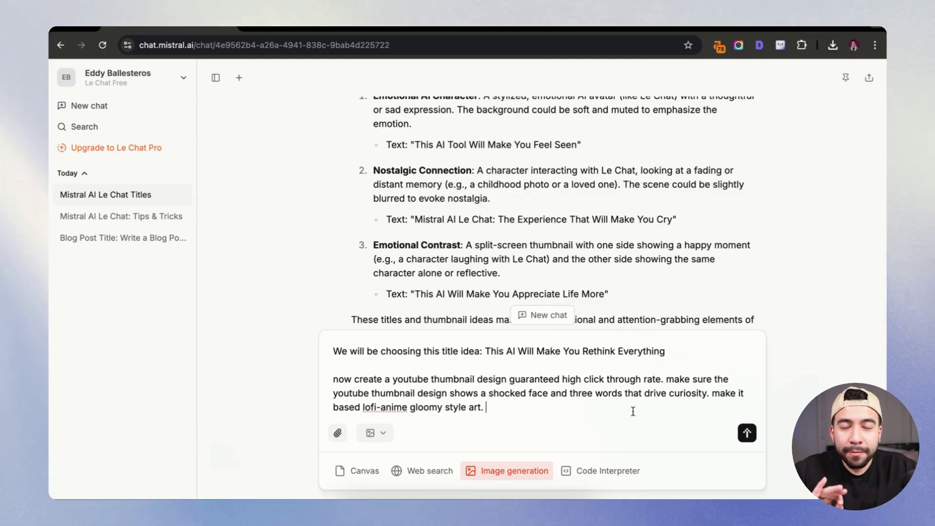
{"action": "key", "text": "Return"}
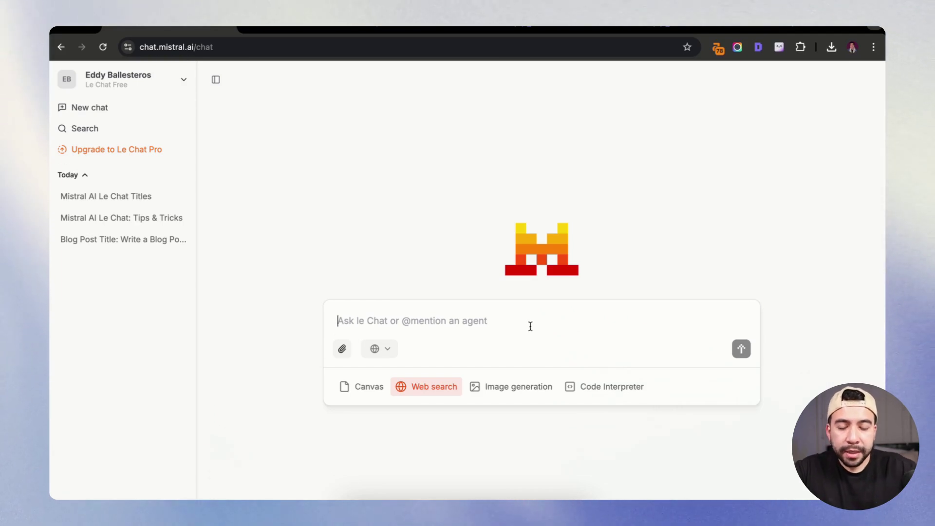
Ask 'is poppy ai worth it' and read through the web-sourced pros and cons
{"action": "type", "text": "is pop"}
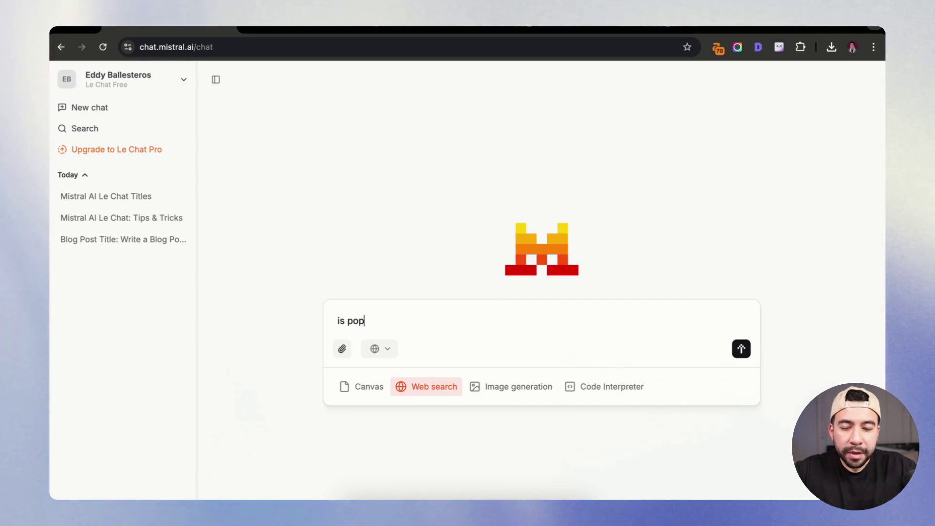
{"action": "type", "text": "py ai worth it"}
{"action": "key", "text": "Return"}
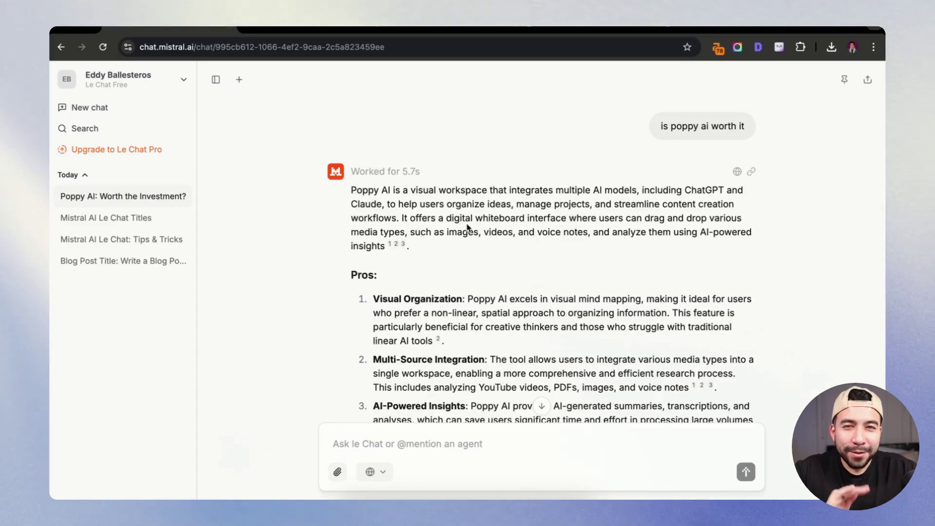
{"action": "mouse_move", "coordinate": [398, 246]}
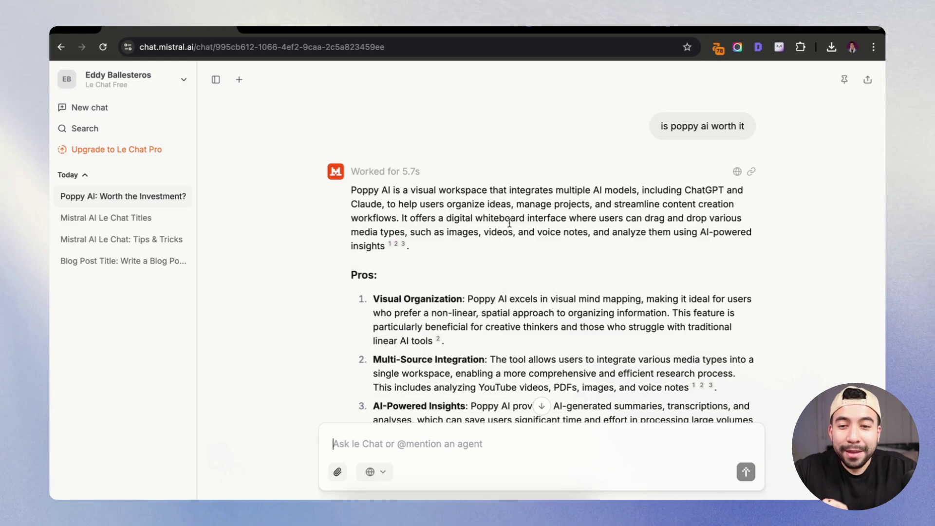
{"action": "scroll", "coordinate": [469, 286], "scroll_direction": "down", "scroll_amount": 1}
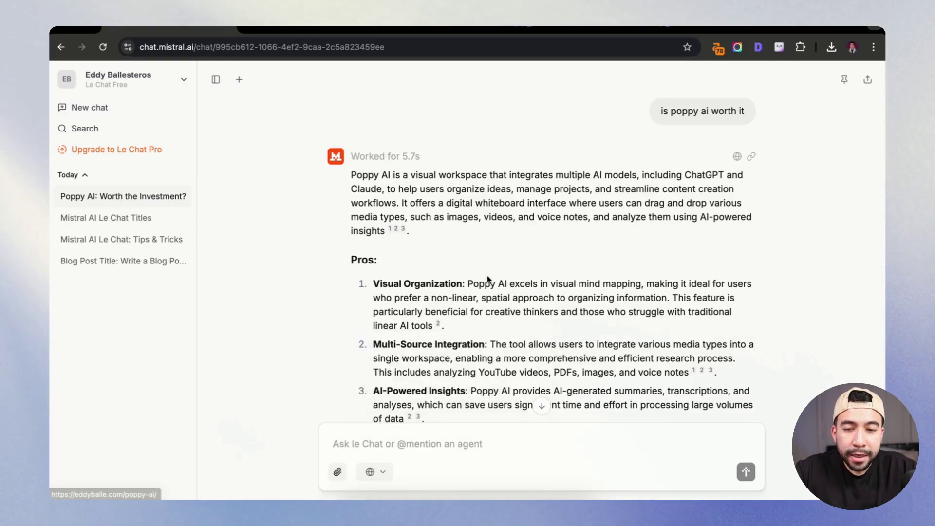
{"action": "scroll", "coordinate": [466, 238], "scroll_direction": "down", "scroll_amount": 3}
{"action": "mouse_move", "coordinate": [439, 217]}
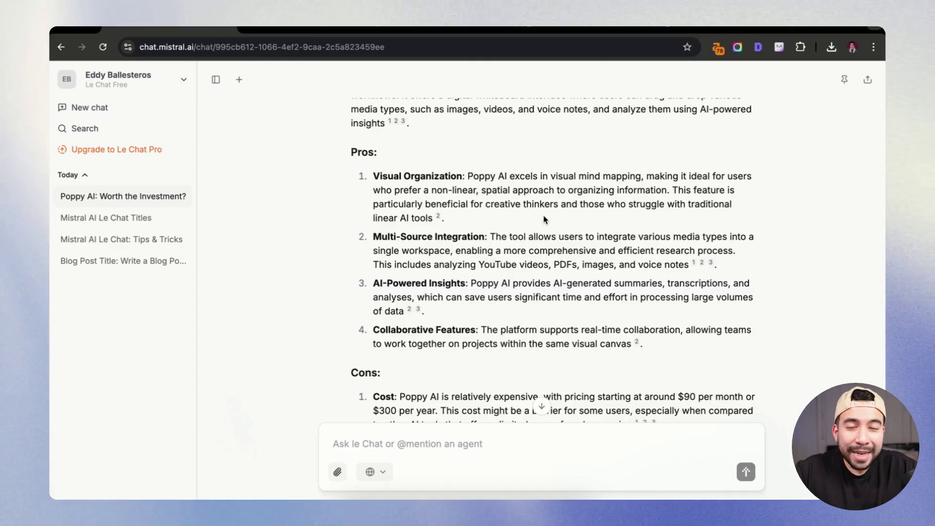
{"action": "scroll", "coordinate": [544, 219], "scroll_direction": "down", "scroll_amount": 4}
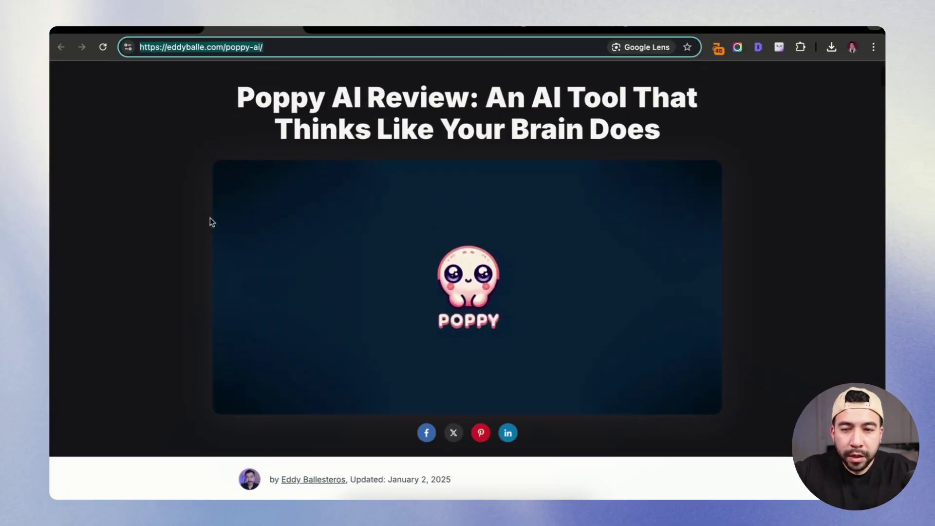
Send the Poppy AI review article's link together with the brand voice and style guide prompt
{"action": "scroll", "coordinate": [210, 221], "scroll_direction": "down", "scroll_amount": 5}
{"action": "scroll", "coordinate": [209, 222], "scroll_direction": "down", "scroll_amount": 3}
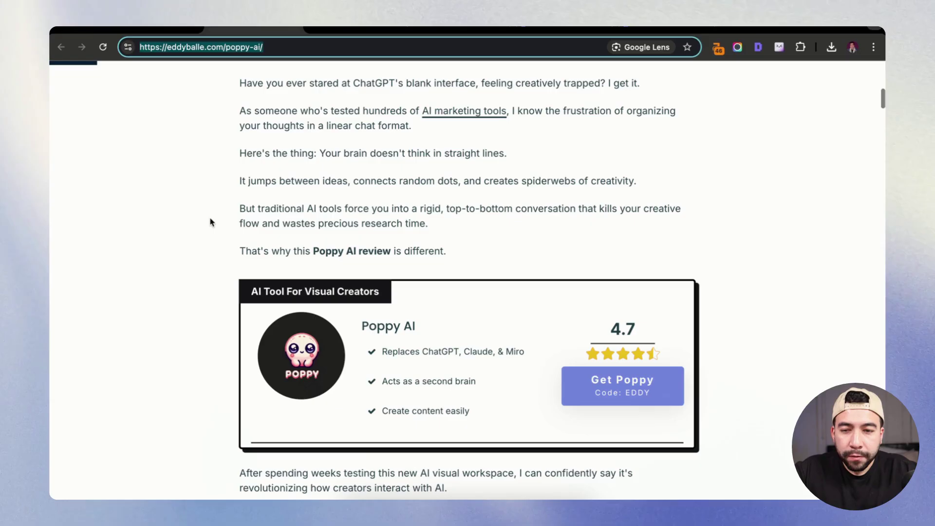
{"action": "left_click", "coordinate": [151, 28]}
{"action": "left_click", "coordinate": [543, 418]}
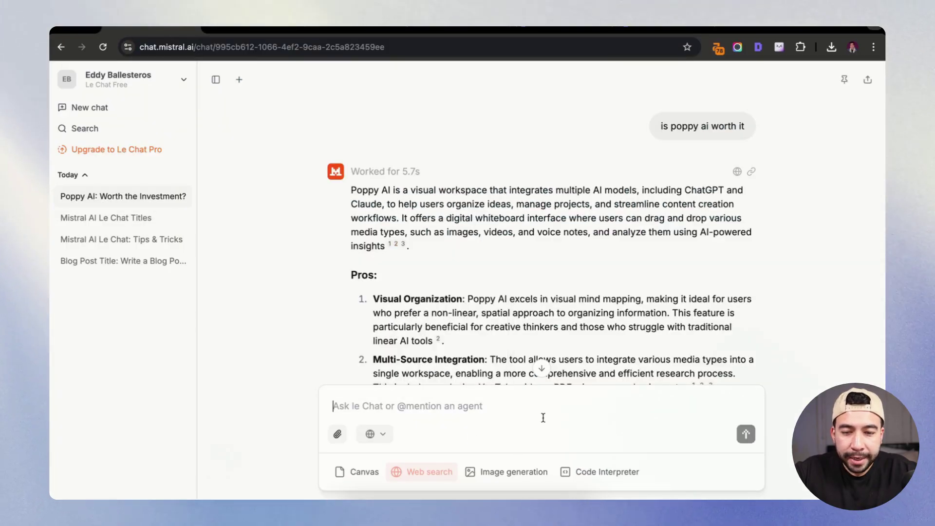
{"action": "type", "text": "https://eddyballe.com/poppy-ai/"}
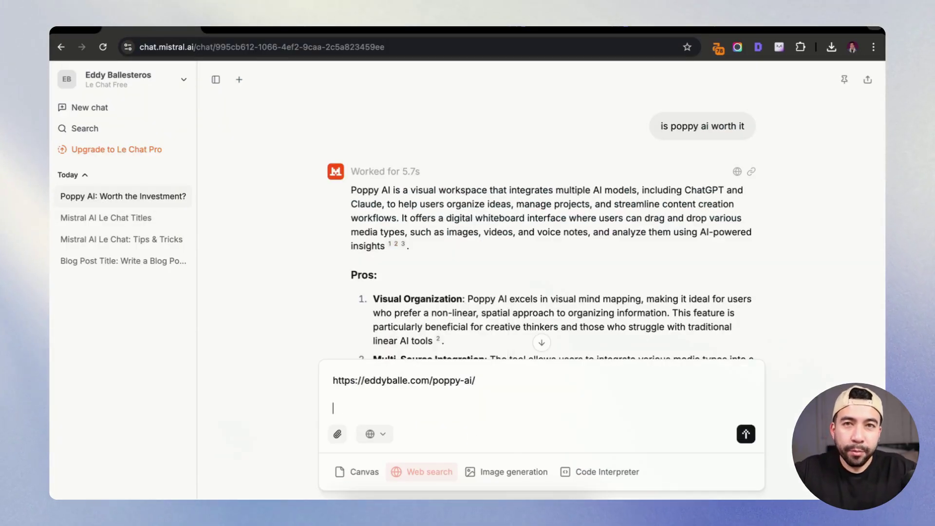
{"action": "key", "text": "shift+Return"}
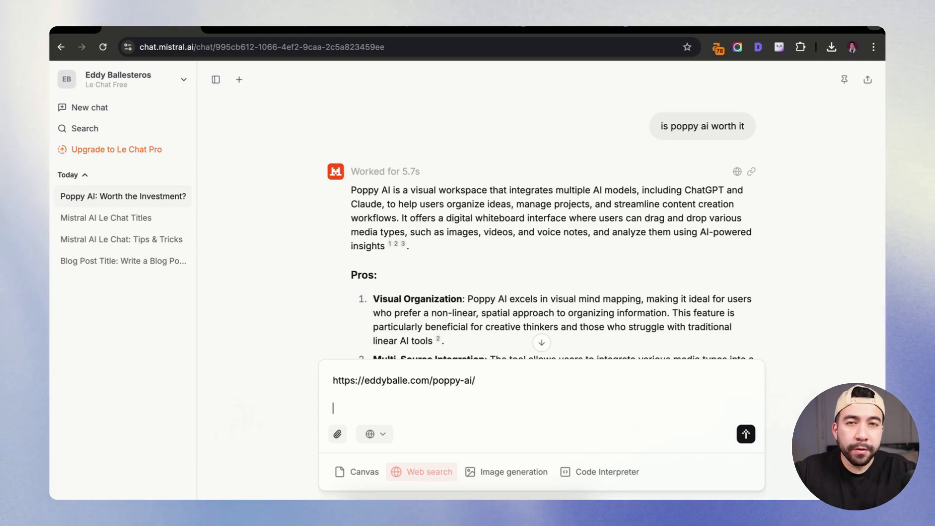
{"action": "type", "text": "Scan this article and create an advanced brand voice and style guide. look at the patterns, linguistic features and way i structure my content.  then use you have created that, write a 200 sample paragraph"}
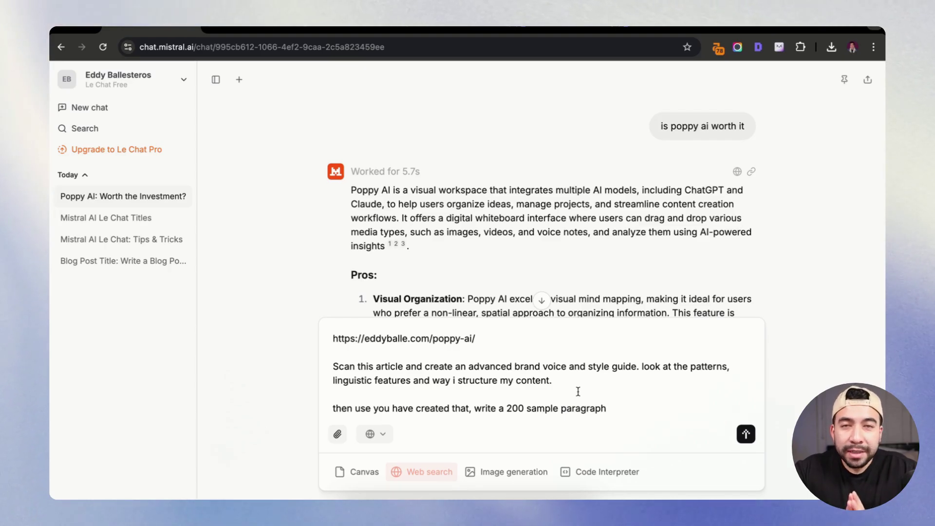
{"action": "key", "text": "Return"}
Scroll through Le Chat's breakdown of the article's writing techniques
{"action": "mouse_move", "coordinate": [752, 356]}
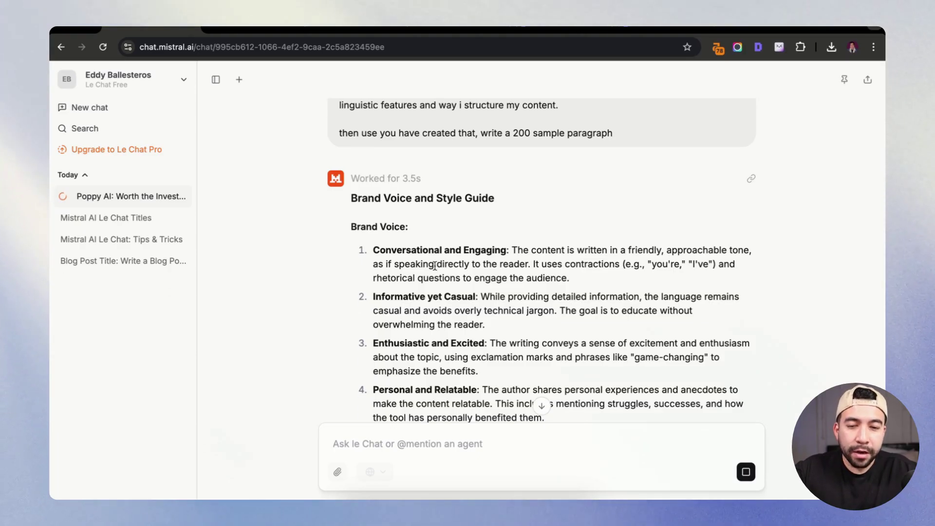
{"action": "scroll", "coordinate": [435, 265], "scroll_direction": "down", "scroll_amount": 2}
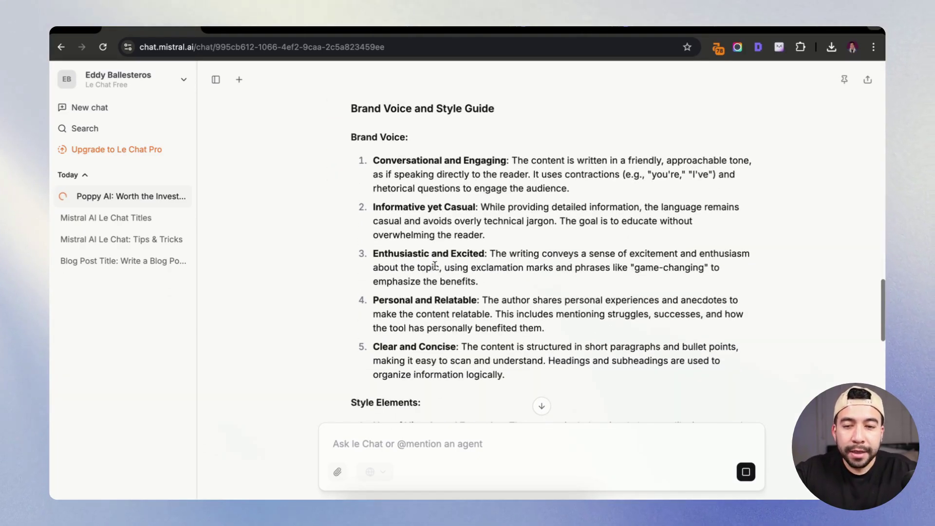
{"action": "scroll", "coordinate": [435, 265], "scroll_direction": "down", "scroll_amount": 1}
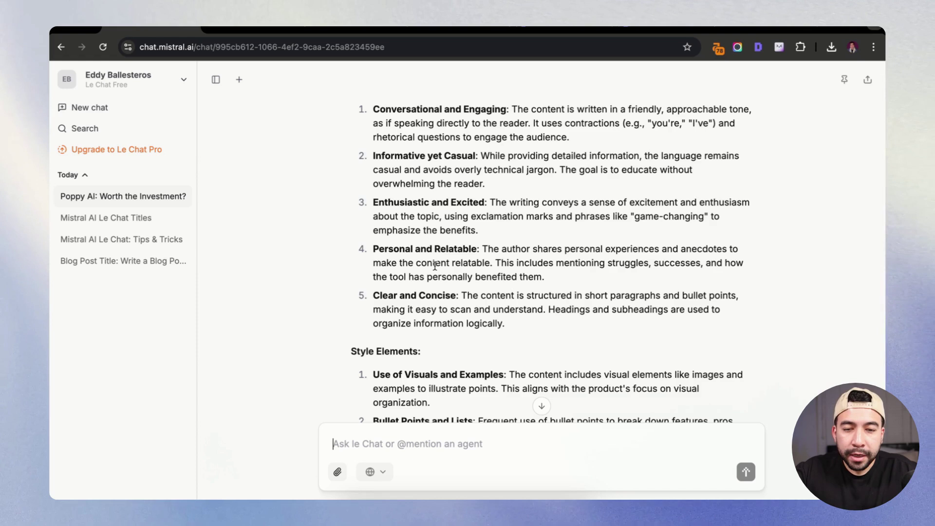
{"action": "scroll", "coordinate": [435, 266], "scroll_direction": "down", "scroll_amount": 2}
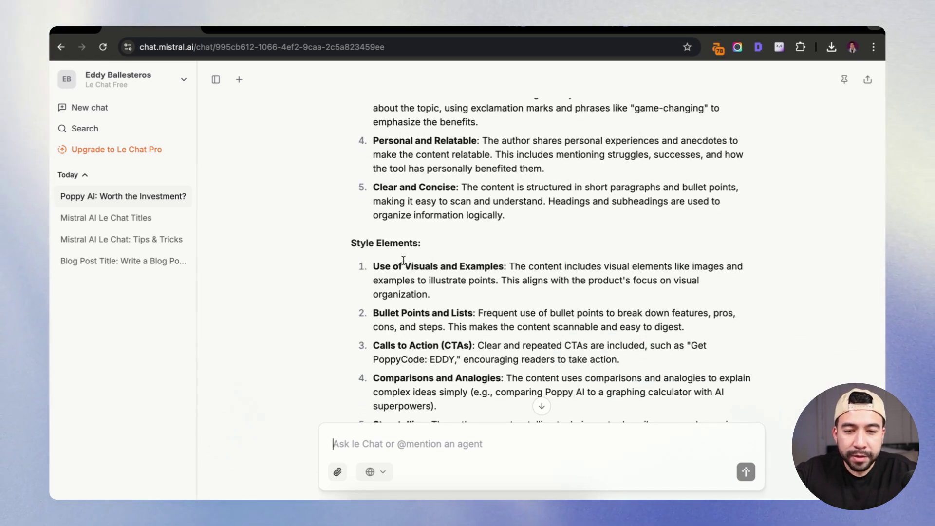
{"action": "scroll", "coordinate": [403, 261], "scroll_direction": "down", "scroll_amount": 3}
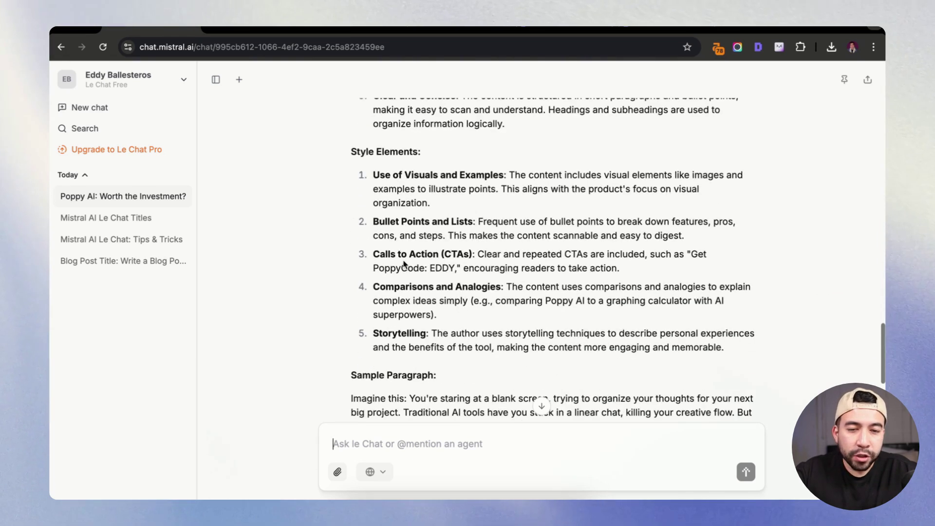
{"action": "scroll", "coordinate": [403, 261], "scroll_direction": "up", "scroll_amount": 2}
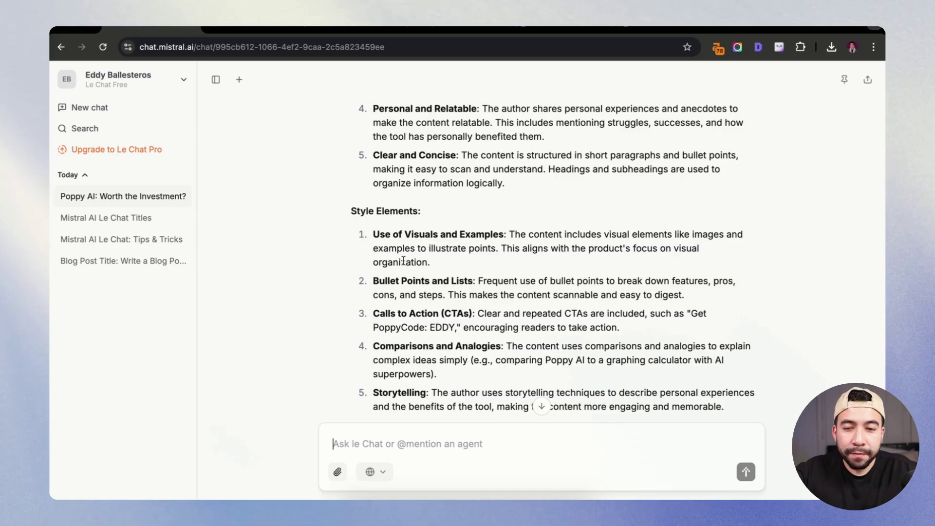
{"action": "scroll", "coordinate": [403, 260], "scroll_direction": "down", "scroll_amount": 3}
{"action": "scroll", "coordinate": [505, 327], "scroll_direction": "up", "scroll_amount": 3}
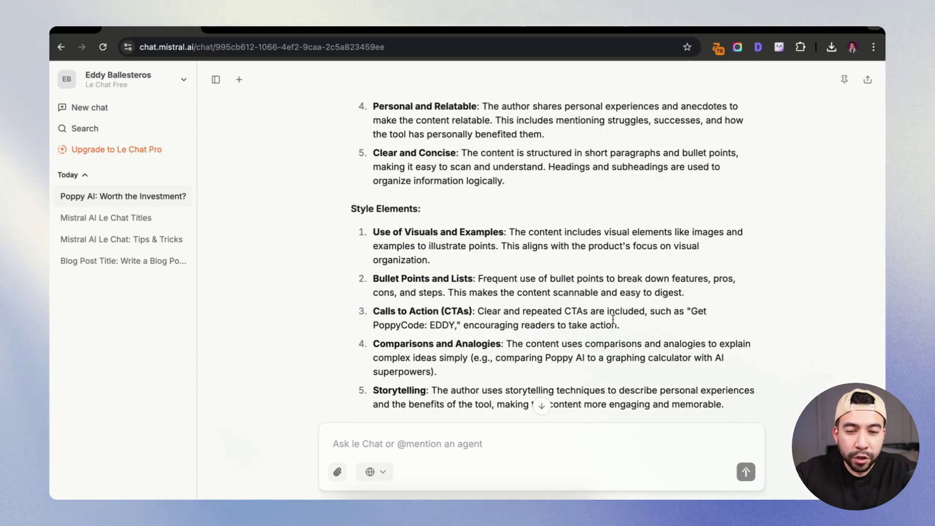
Highlight the Style Elements call-to-action example, then read on to the sample Poppy AI paragraph
{"action": "left_click_drag", "start_coordinate": [657, 330], "coordinate": [411, 324]}
{"action": "left_click", "coordinate": [538, 305]}
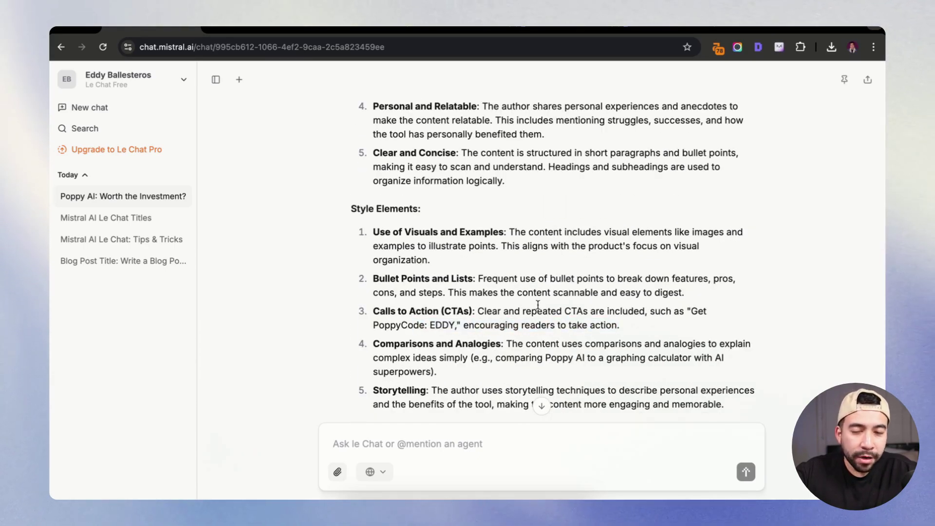
{"action": "scroll", "coordinate": [538, 307], "scroll_direction": "down", "scroll_amount": 3}
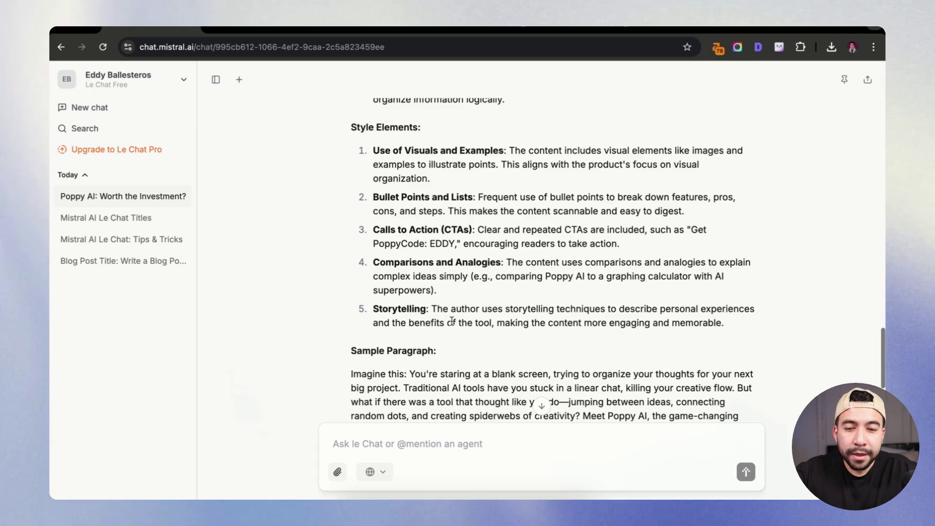
{"action": "scroll", "coordinate": [552, 323], "scroll_direction": "down", "scroll_amount": 3}
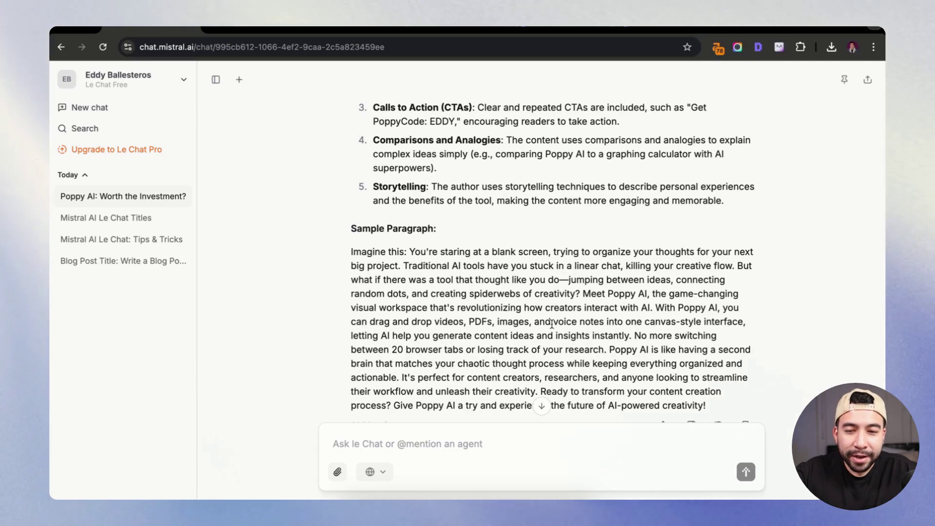
{"action": "scroll", "coordinate": [400, 336], "scroll_direction": "down", "scroll_amount": 2}
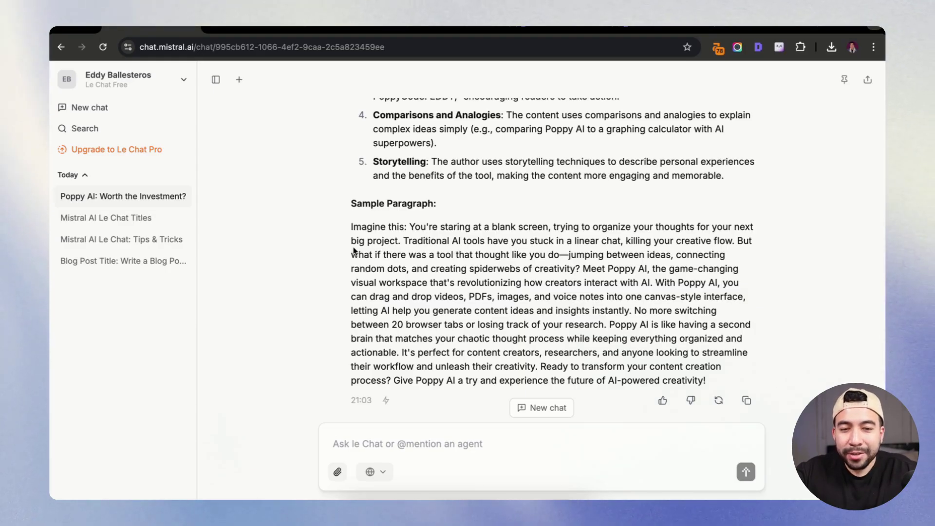
{"action": "scroll", "coordinate": [354, 251], "scroll_direction": "up", "scroll_amount": 1}
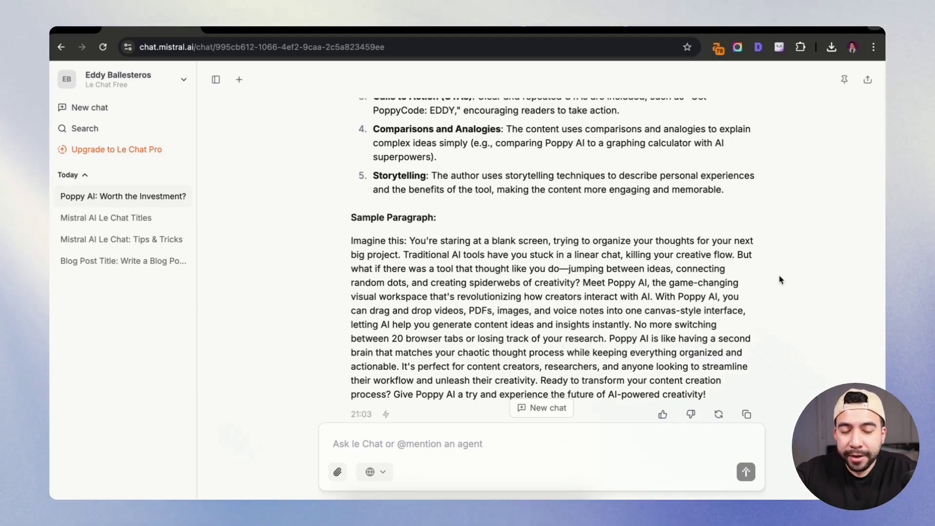
{"action": "scroll", "coordinate": [319, 285], "scroll_direction": "down", "scroll_amount": 2}
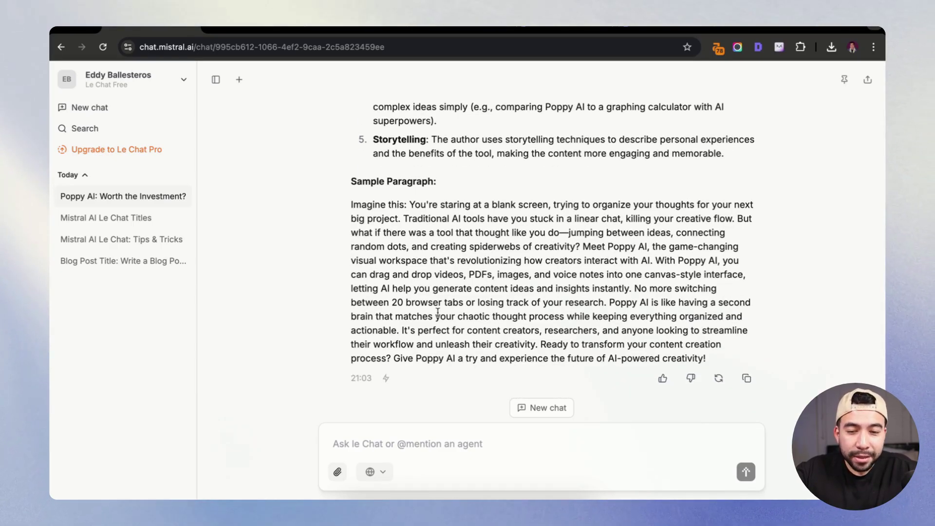
{"action": "left_click", "coordinate": [520, 450]}
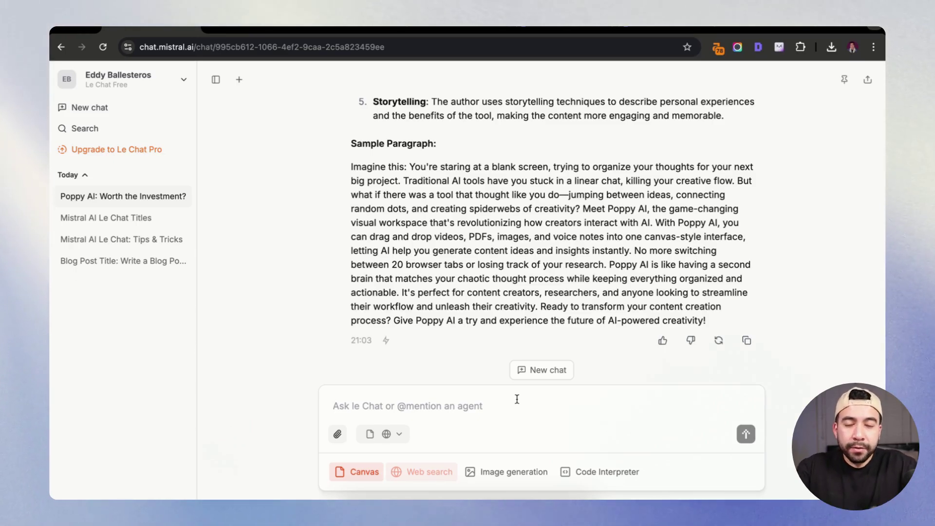
Ask for a Poppy pros and cons list in a visual table and review the eight-row canvas table
{"action": "type", "text": "Create a pros and cons list of poppy in a visual table"}
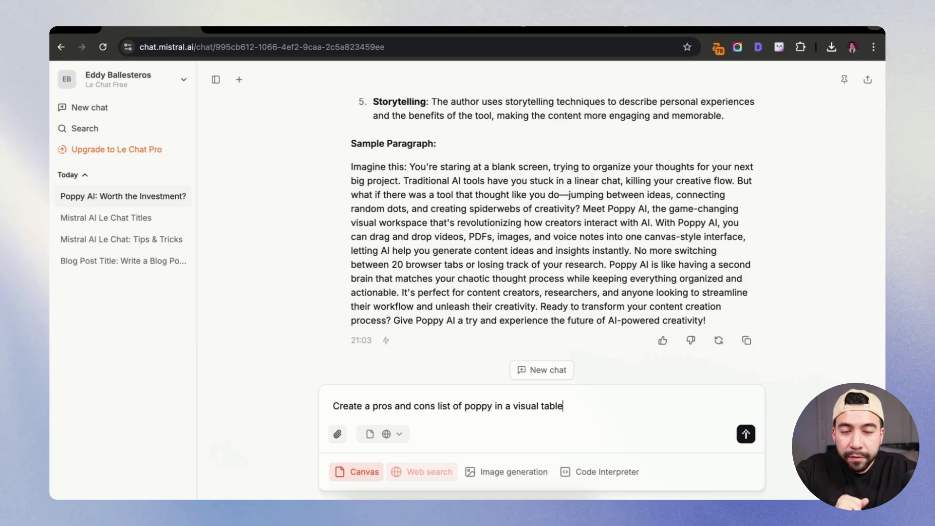
{"action": "type", "text": " format"}
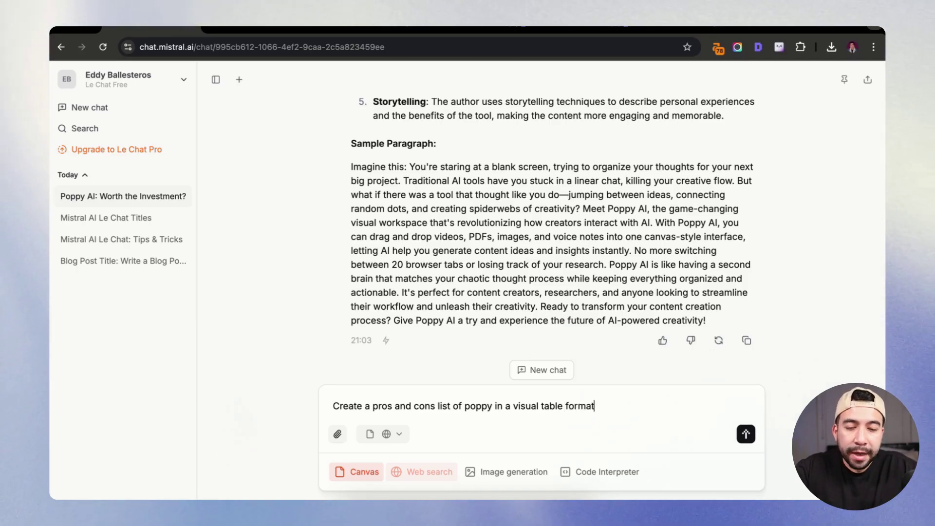
{"action": "key", "text": "Return"}
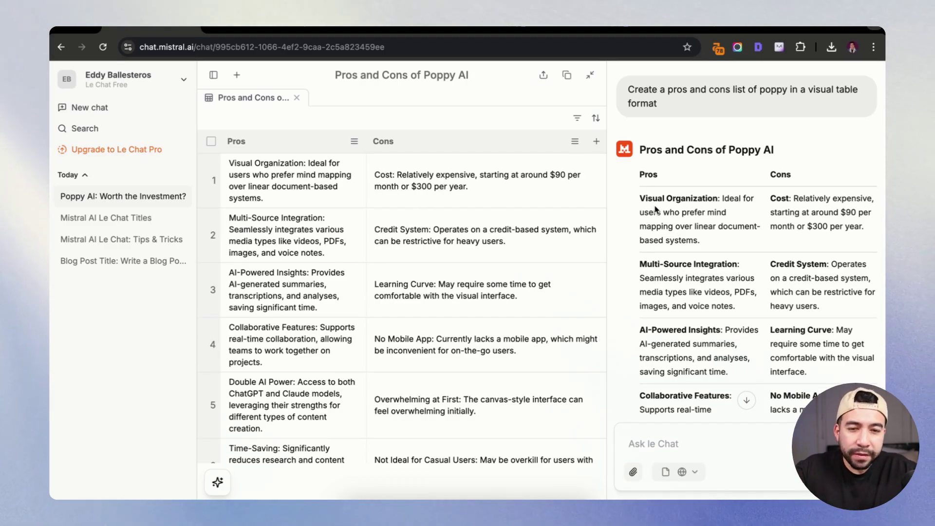
{"action": "scroll", "coordinate": [655, 210], "scroll_direction": "down", "scroll_amount": 10}
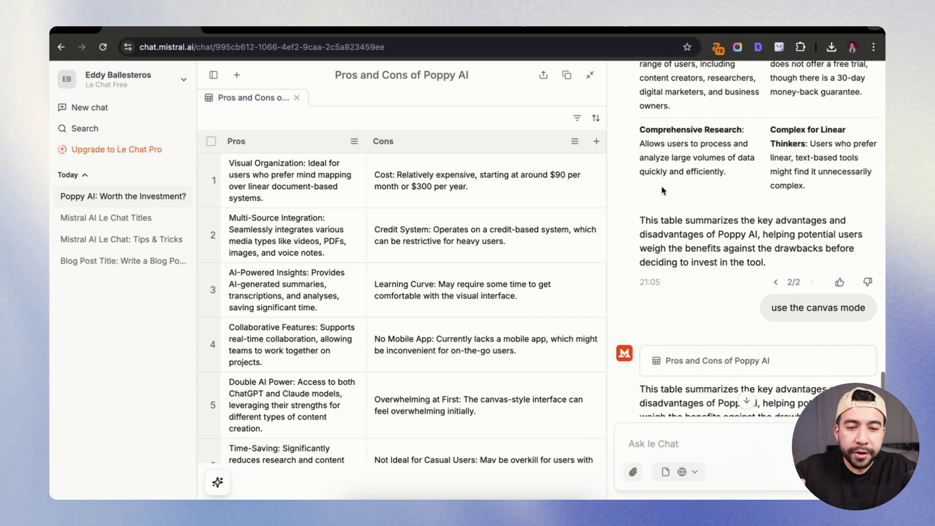
{"action": "scroll", "coordinate": [662, 190], "scroll_direction": "down", "scroll_amount": 3}
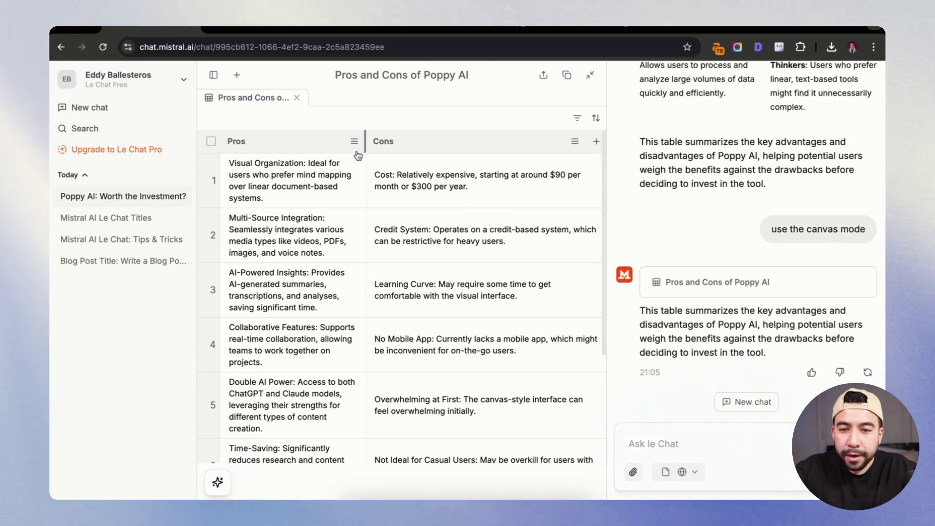
{"action": "left_click", "coordinate": [212, 142]}
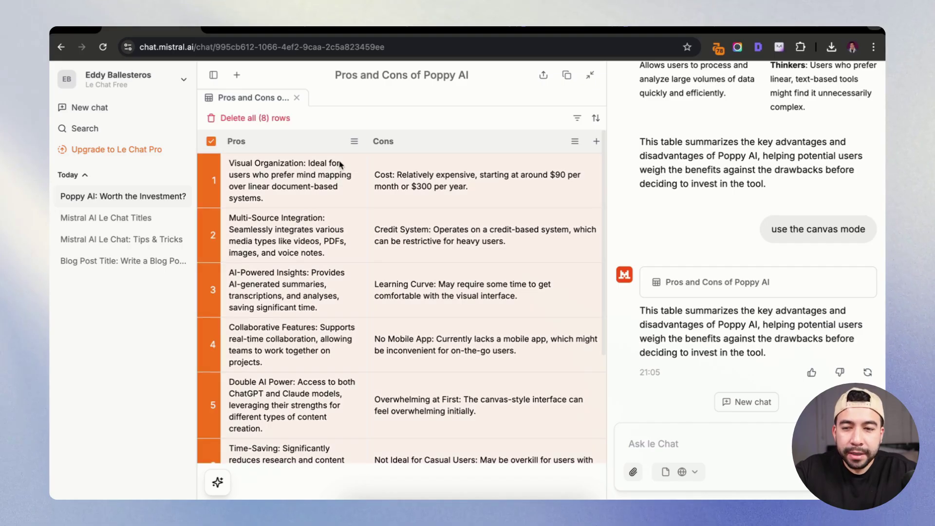
{"action": "left_click", "coordinate": [211, 142]}
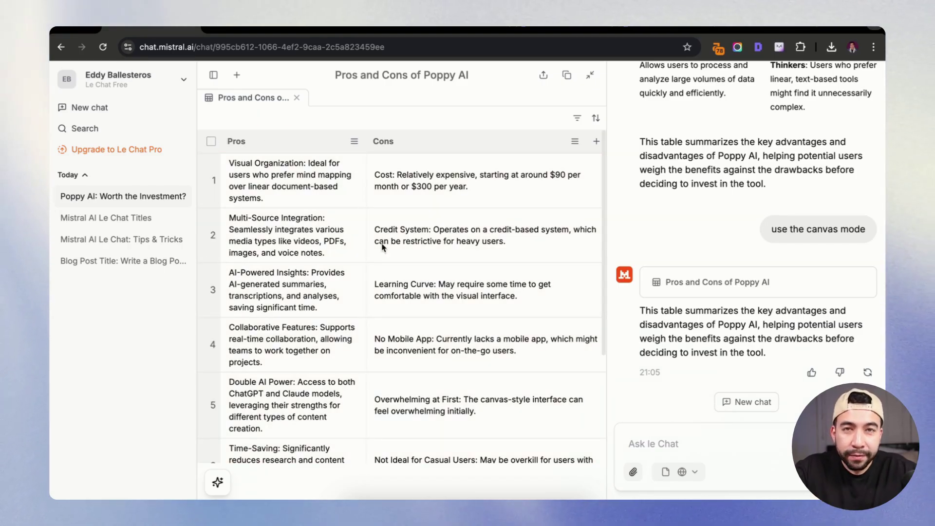
{"action": "scroll", "coordinate": [382, 247], "scroll_direction": "down", "scroll_amount": 5}
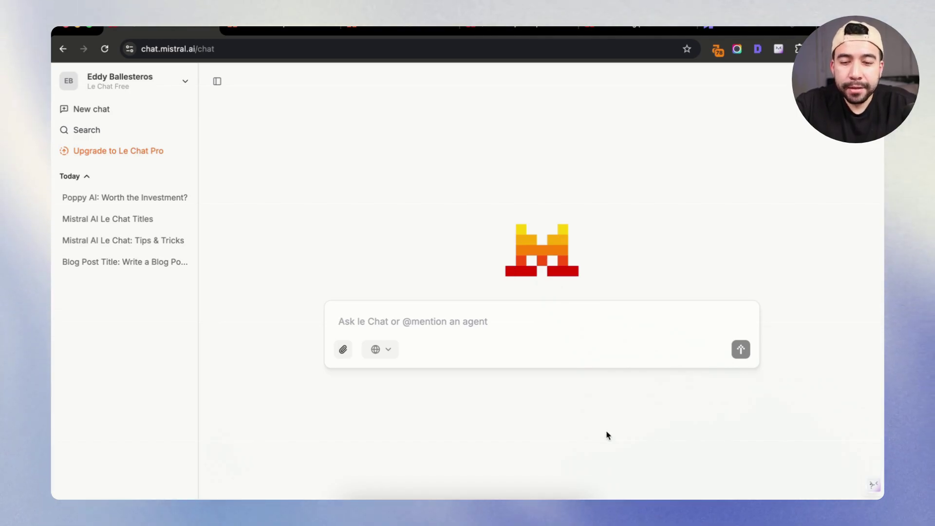
Request a clean, modern HTML DoorDash calculator from hours worked, average pay and deliveries, and copy the code
{"action": "type", "text": "Create an html ca"}
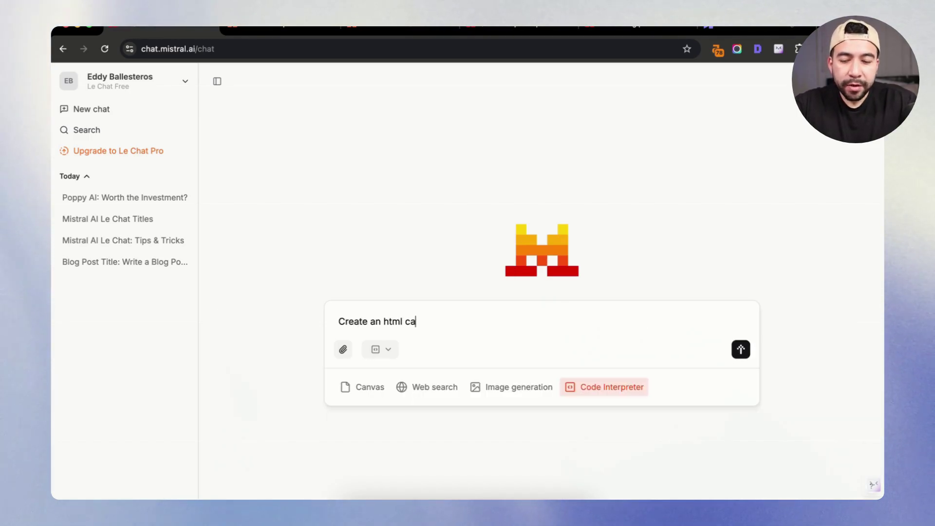
{"action": "type", "text": "lculator that tells you how much you can make from a"}
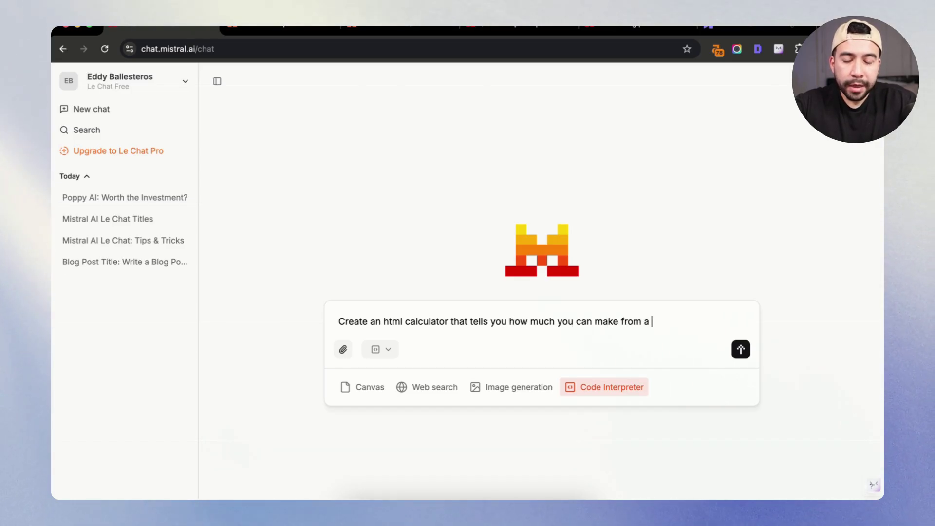
{"action": "type", "text": "doordash side h"}
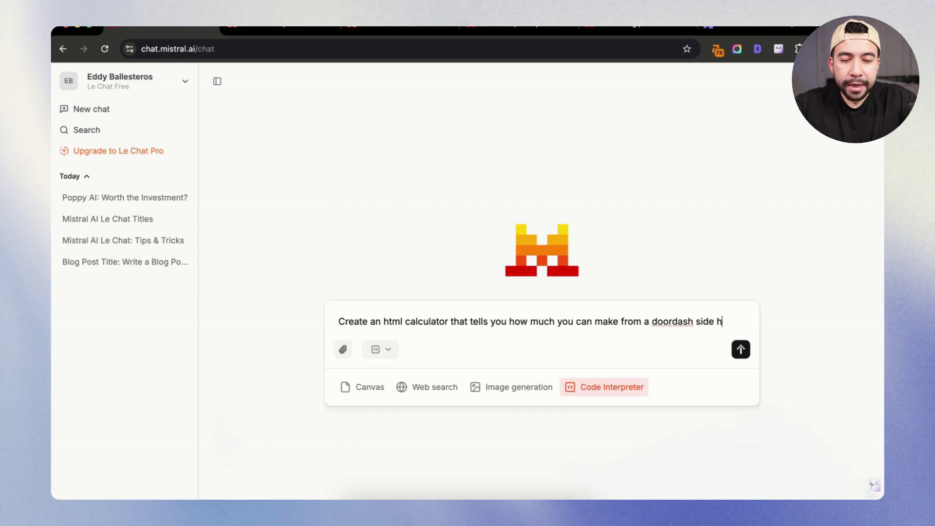
{"action": "type", "text": "ustle."}
{"action": "key", "text": "shift+Return"}
{"action": "key", "text": "shift+Return"}
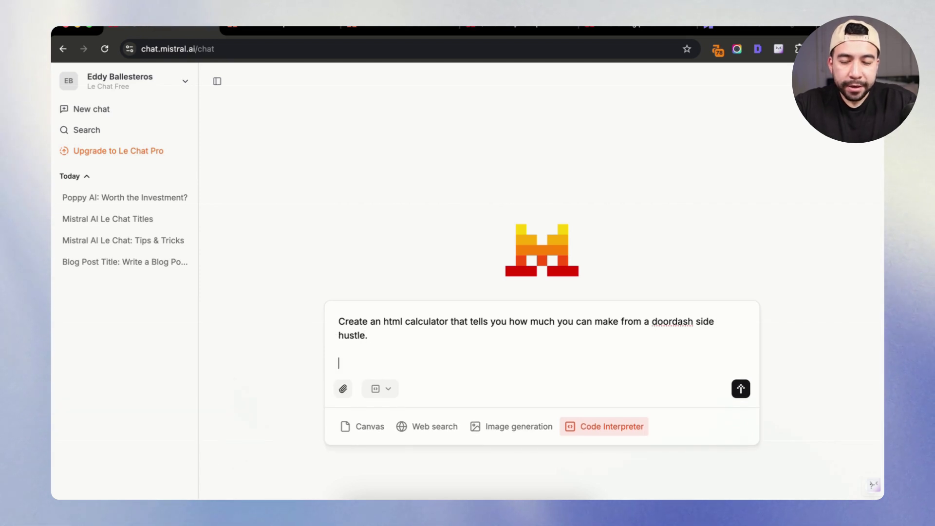
{"action": "type", "text": "1. T"}
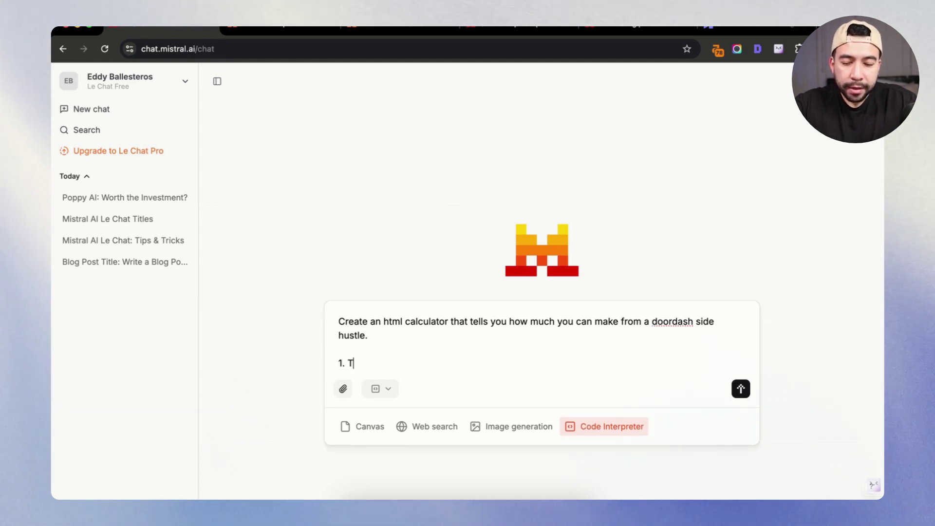
{"action": "type", "text": "he hours worked"}
{"action": "key", "text": "shift+Return"}
{"action": "type", "text": "2. Th"}
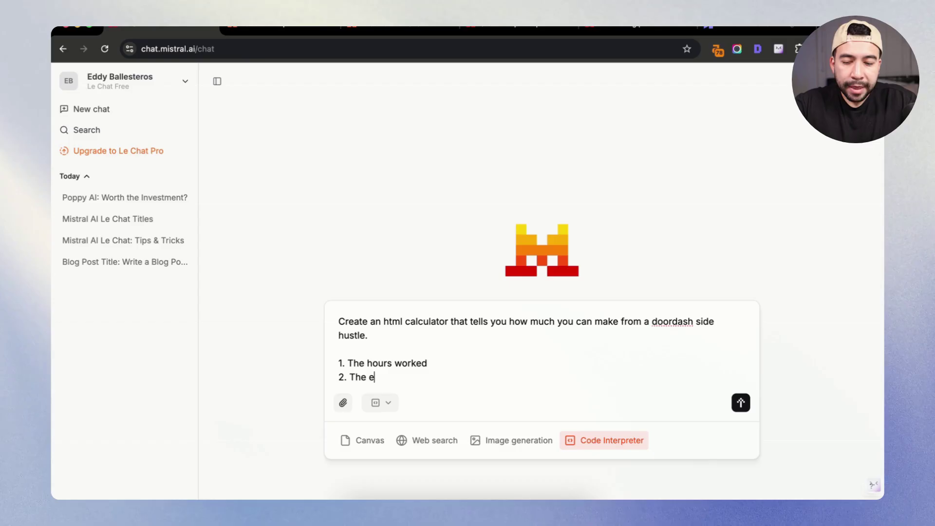
{"action": "type", "text": "e average pay"}
{"action": "key", "text": "shift+Return"}
{"action": "type", "text": "3. and"}
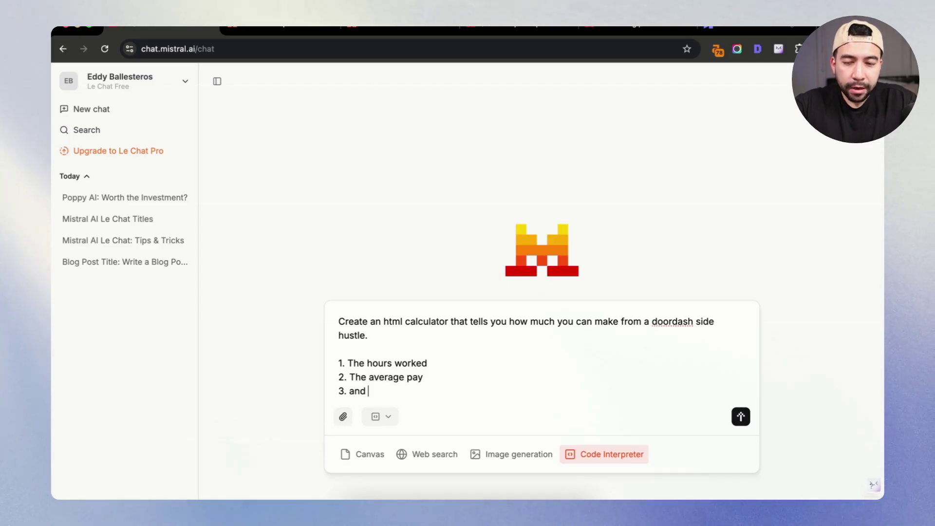
{"action": "type", "text": " also how ma"}
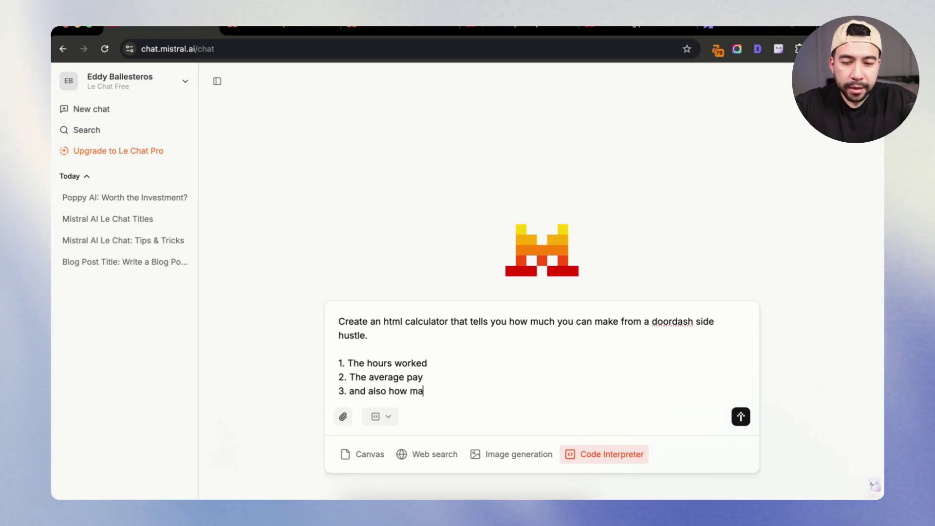
{"action": "type", "text": "ny deliveries"}
{"action": "key", "text": "shift+Return"}
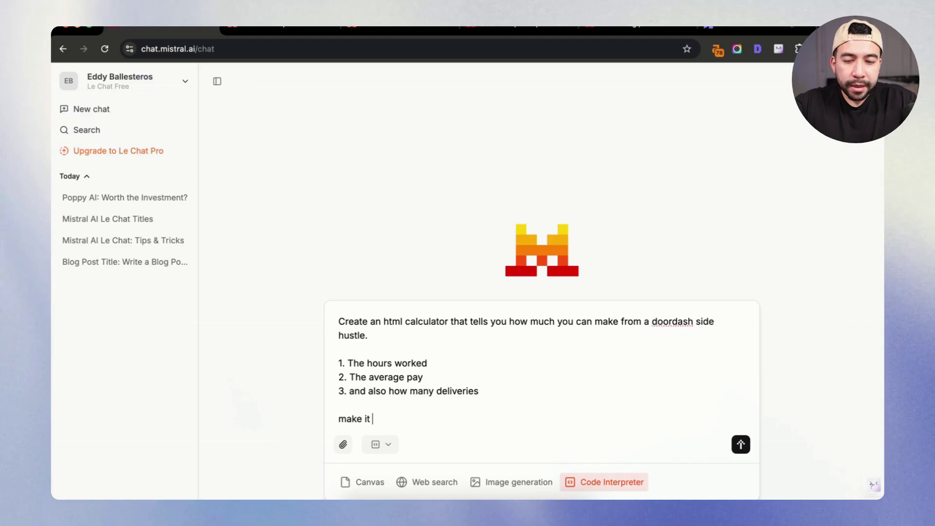
{"action": "type", "text": "clean and"}
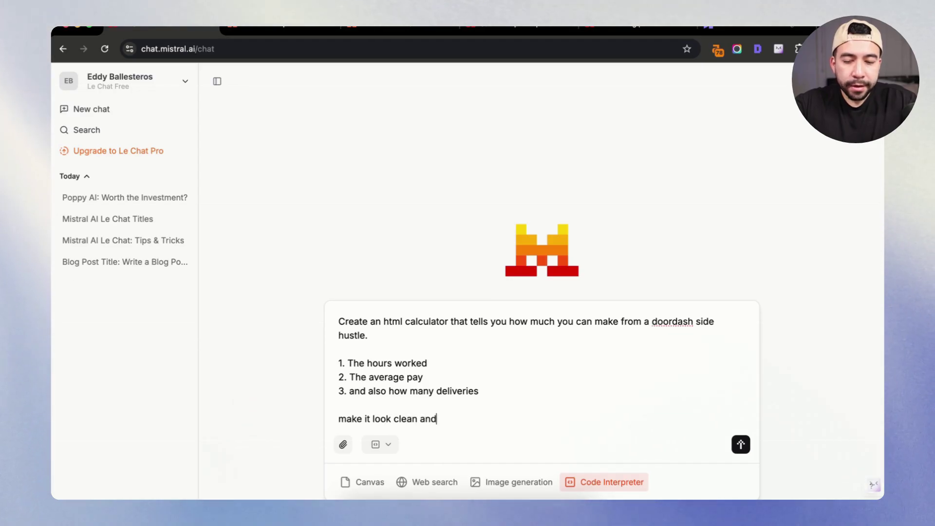
{"action": "type", "text": " modern"}
{"action": "key", "text": "Return"}
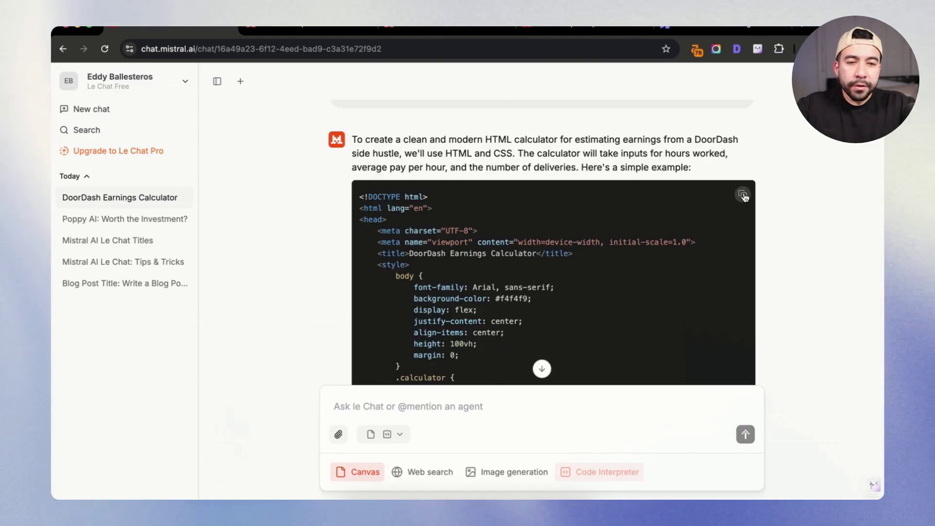
{"action": "left_click", "coordinate": [742, 195]}
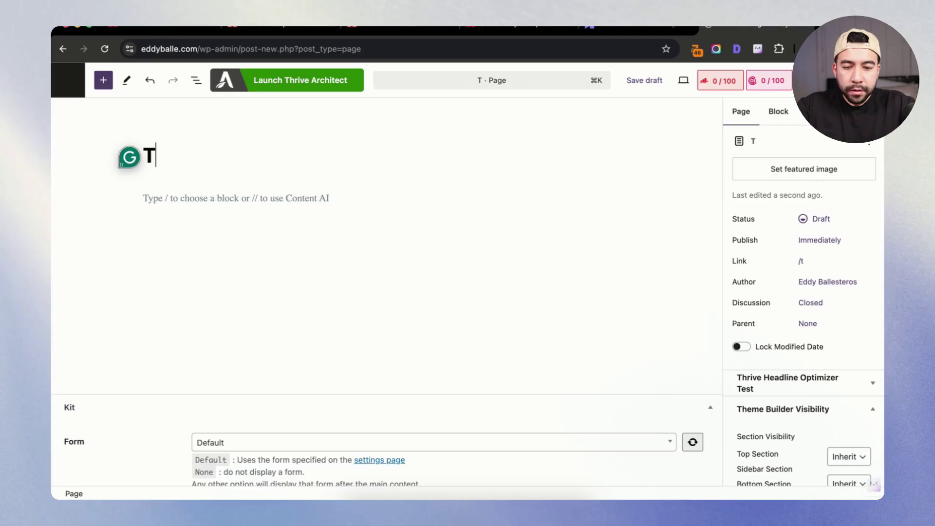
Create the page 'Test' with the calculator code pasted into a Custom HTML block, then preview it
{"action": "type", "text": "est"}
{"action": "left_click", "coordinate": [416, 203]}
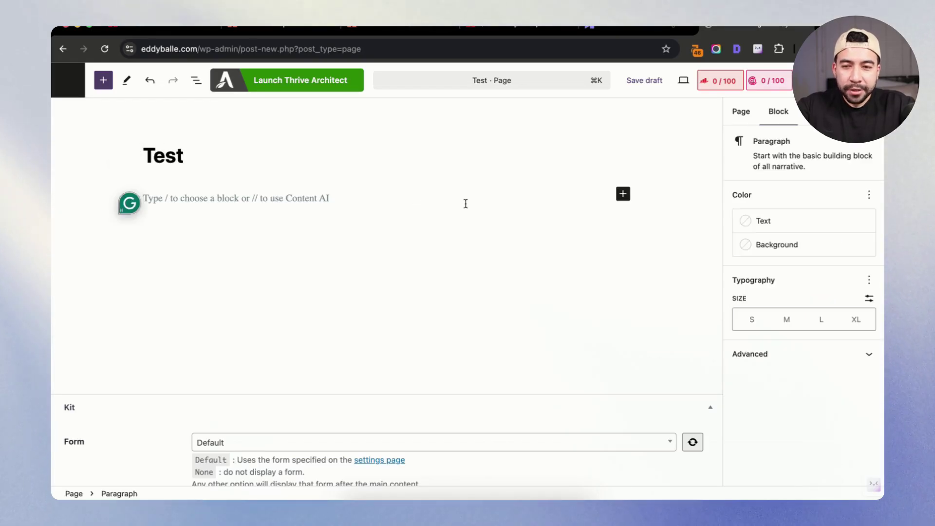
{"action": "type", "text": "/html"}
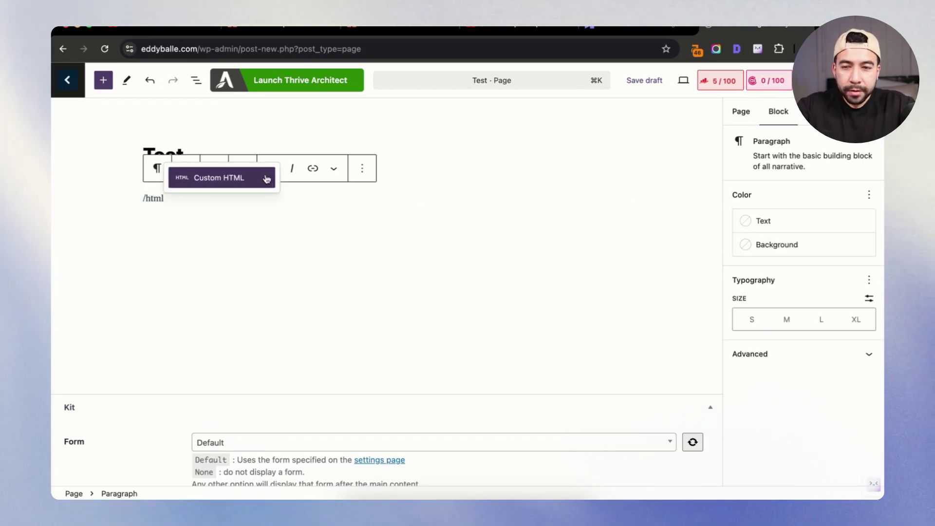
{"action": "key", "text": "Return"}
{"action": "key", "text": "ctrl+v"}
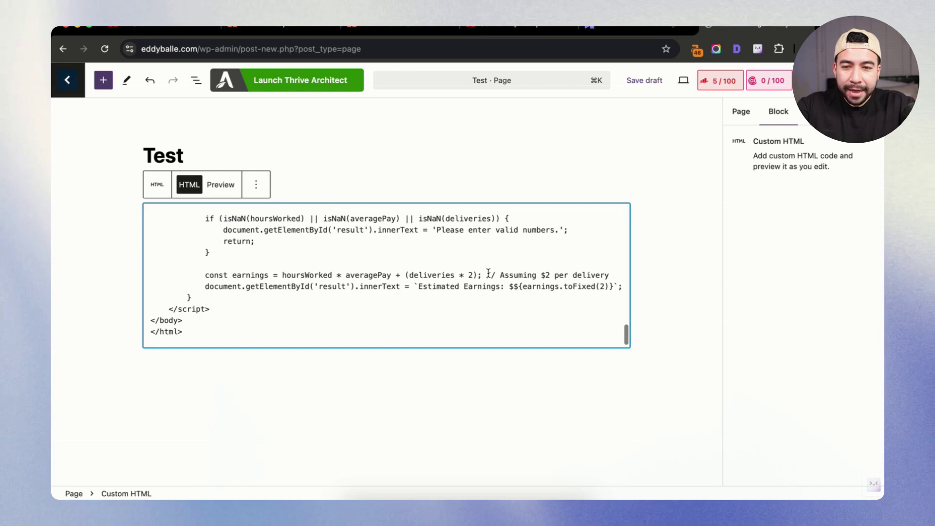
{"action": "left_click", "coordinate": [220, 185]}
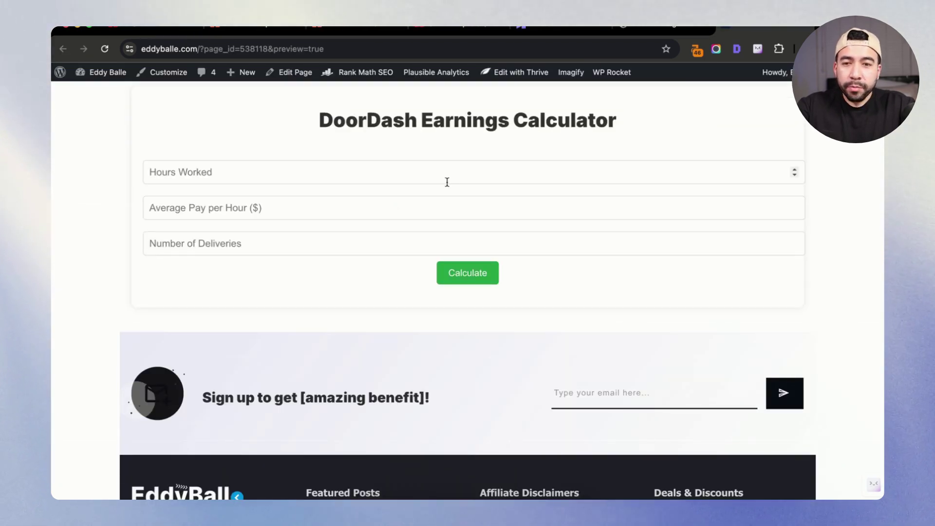
Set Hours Worked to 9 in the previewed DoorDash Earnings Calculator
{"action": "left_click_drag", "start_coordinate": [318, 122], "coordinate": [663, 123]}
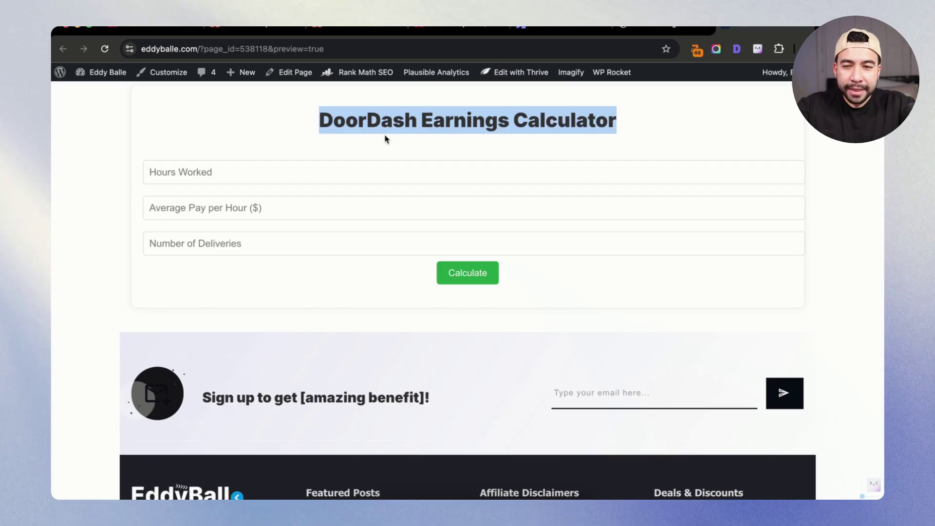
{"action": "left_click", "coordinate": [289, 159]}
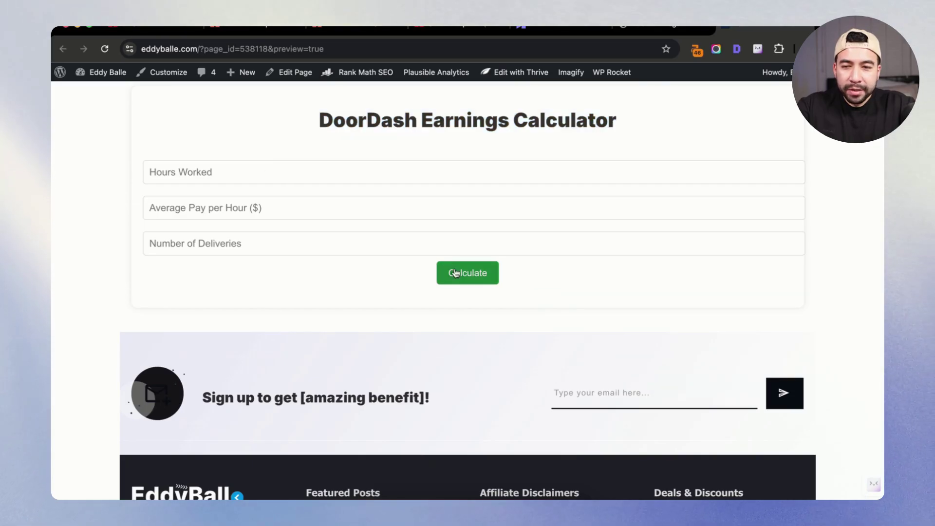
{"action": "left_click", "coordinate": [738, 180]}
{"action": "left_click", "coordinate": [794, 176]}
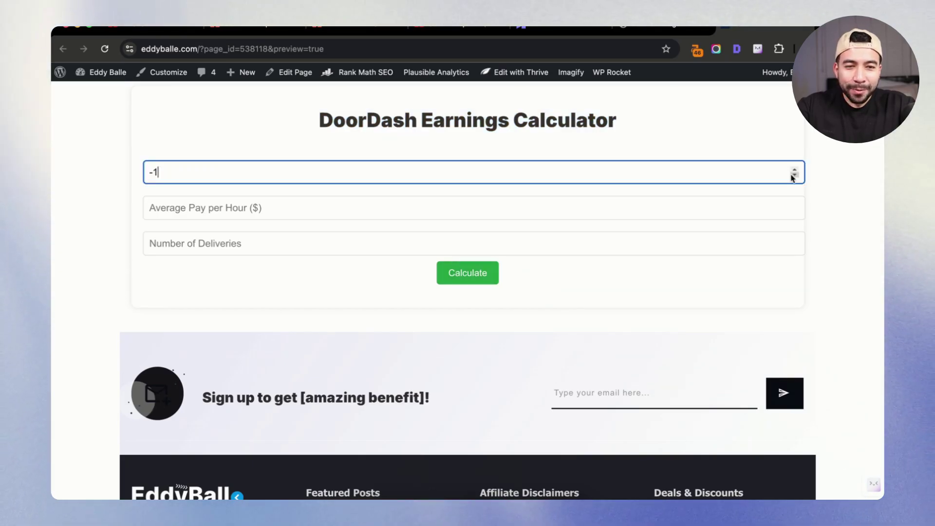
{"action": "left_click", "coordinate": [795, 169]}
{"action": "left_click", "coordinate": [794, 169]}
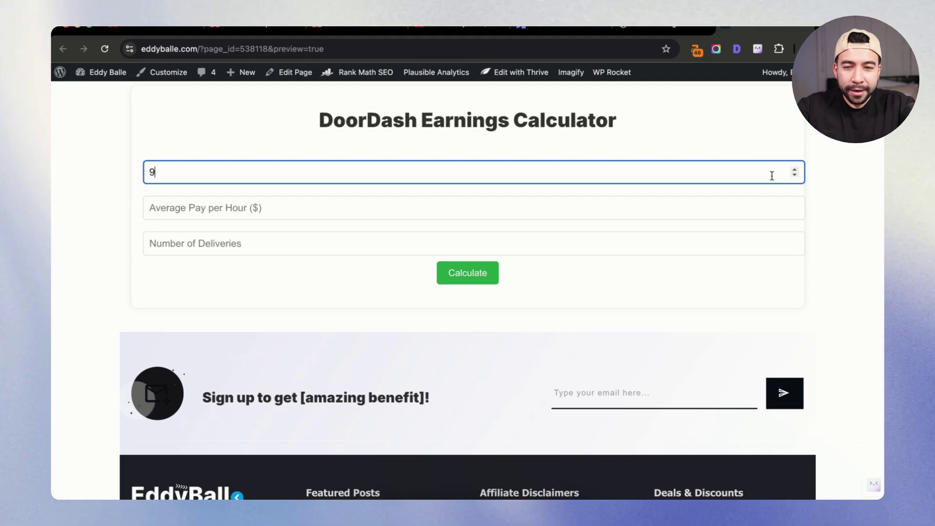
{"action": "left_click", "coordinate": [795, 169]}
Enter $25 average pay and 8 deliveries, then calculate the $241.00 estimated earnings
{"action": "left_click", "coordinate": [720, 210]}
{"action": "type", "text": "25"}
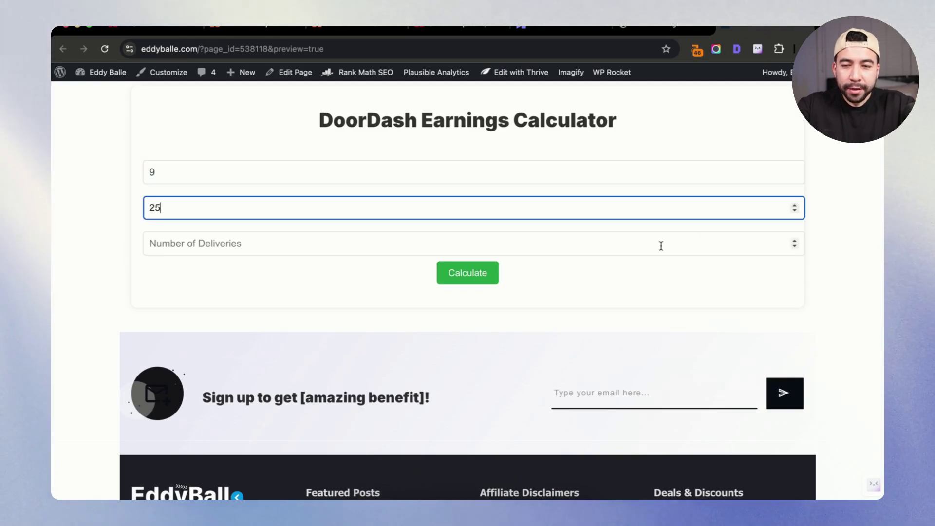
{"action": "left_click", "coordinate": [650, 249]}
{"action": "type", "text": "8"}
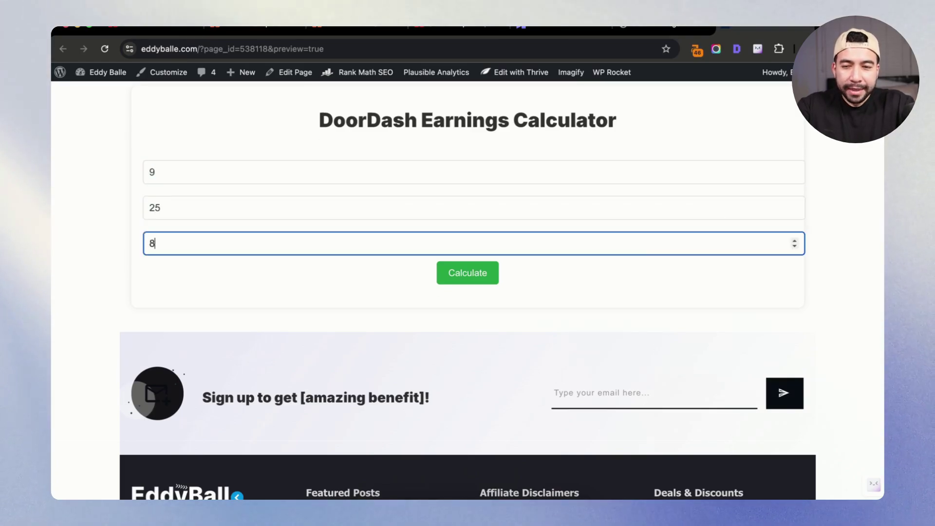
{"action": "left_click", "coordinate": [495, 267]}
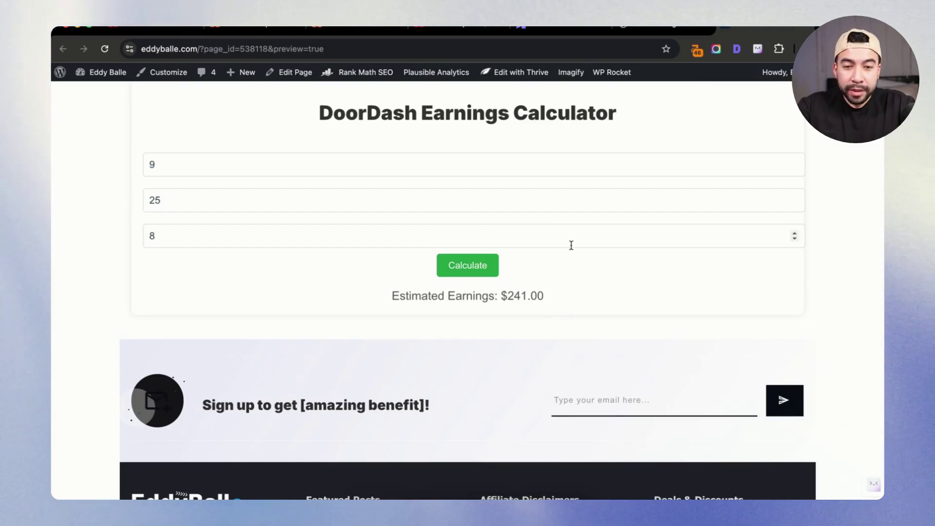
{"action": "scroll", "coordinate": [478, 136], "scroll_direction": "up", "scroll_amount": 2}
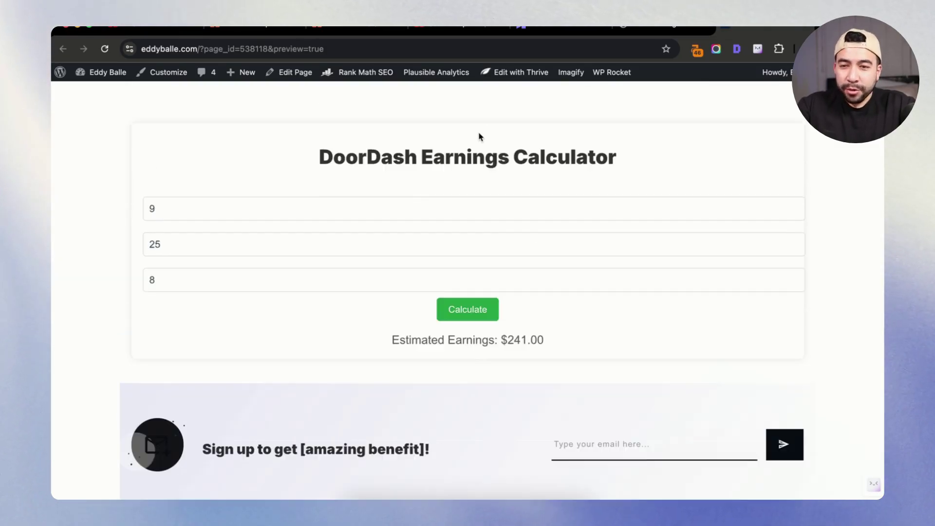
{"action": "scroll", "coordinate": [480, 136], "scroll_direction": "down", "scroll_amount": 2}
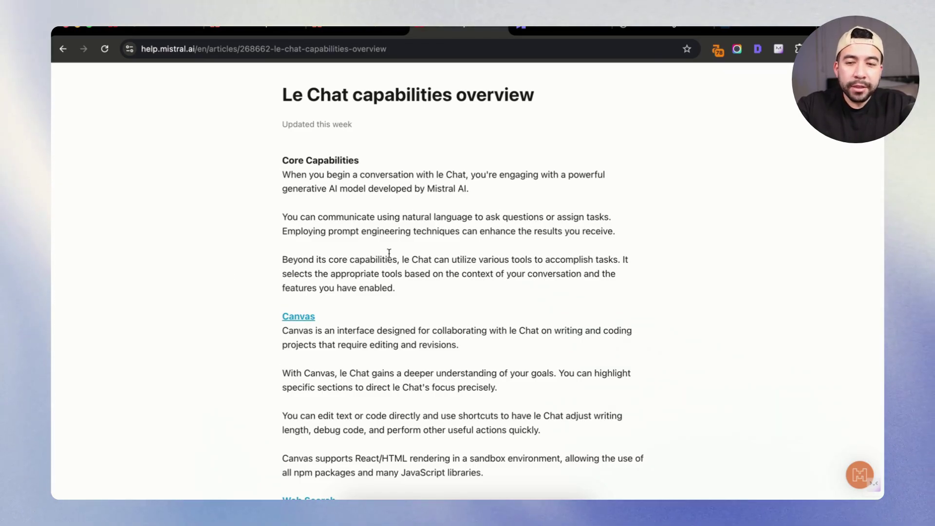
{"action": "scroll", "coordinate": [273, 260], "scroll_direction": "down", "scroll_amount": 3}
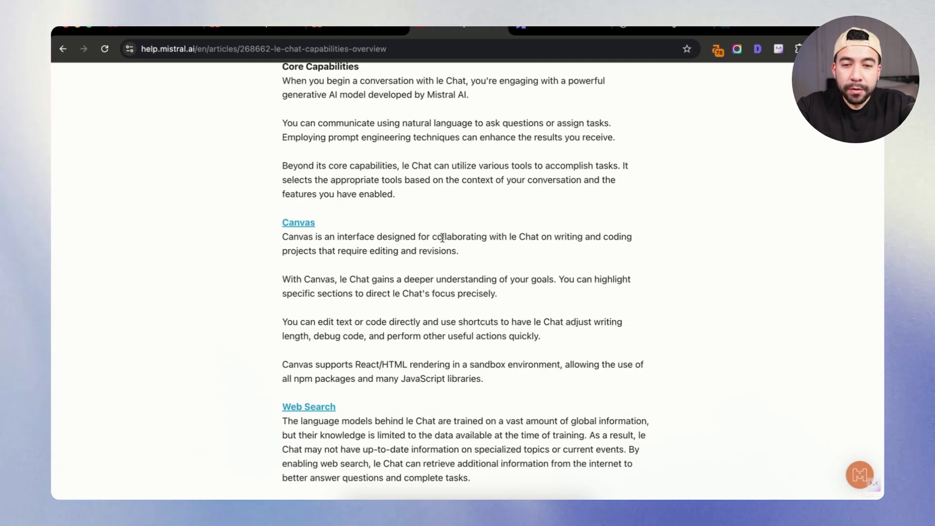
{"action": "scroll", "coordinate": [474, 290], "scroll_direction": "down", "scroll_amount": 3}
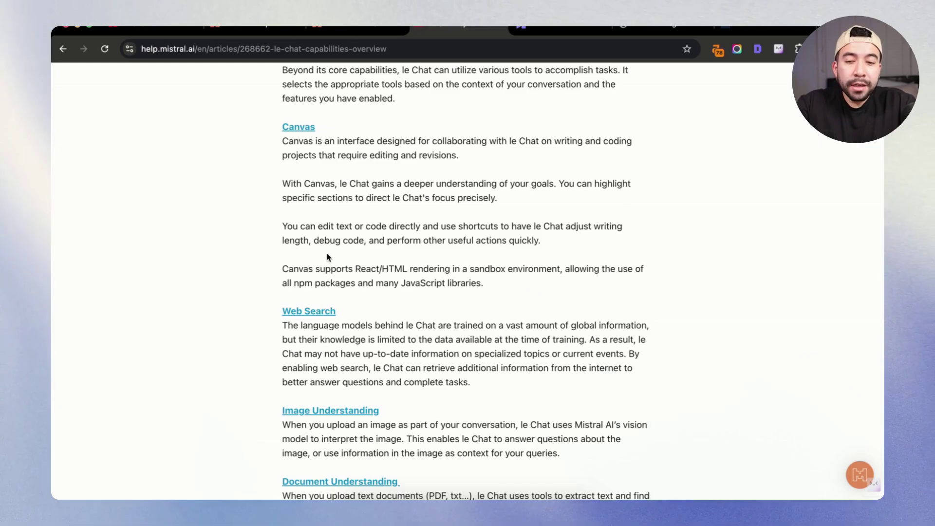
{"action": "scroll", "coordinate": [463, 299], "scroll_direction": "down", "scroll_amount": 4}
{"action": "scroll", "coordinate": [464, 299], "scroll_direction": "down", "scroll_amount": 2}
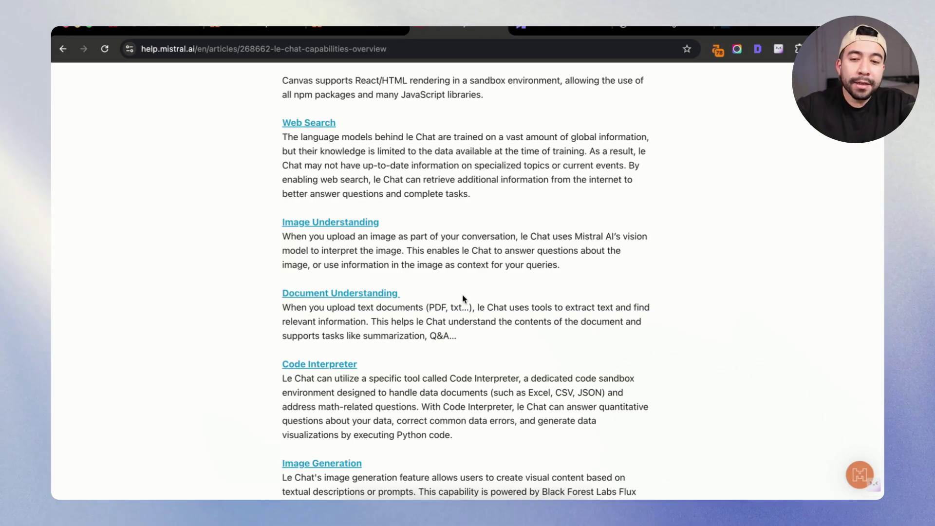
{"action": "scroll", "coordinate": [462, 298], "scroll_direction": "down", "scroll_amount": 3}
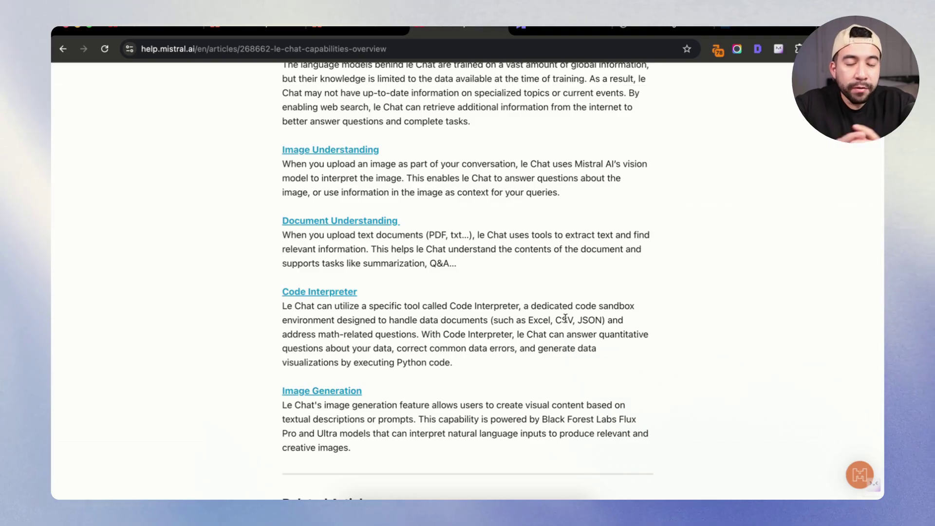
{"action": "scroll", "coordinate": [565, 318], "scroll_direction": "down", "scroll_amount": 1}
{"action": "scroll", "coordinate": [565, 318], "scroll_direction": "down", "scroll_amount": 6}
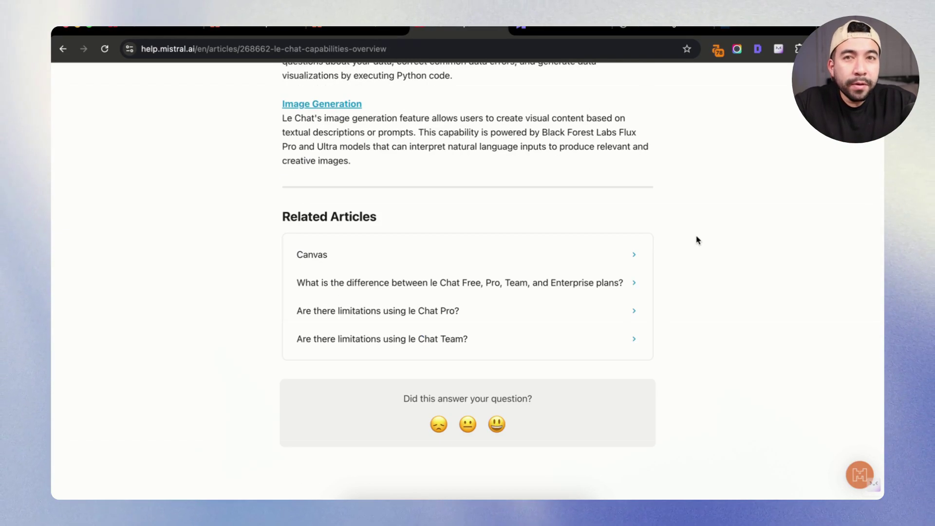